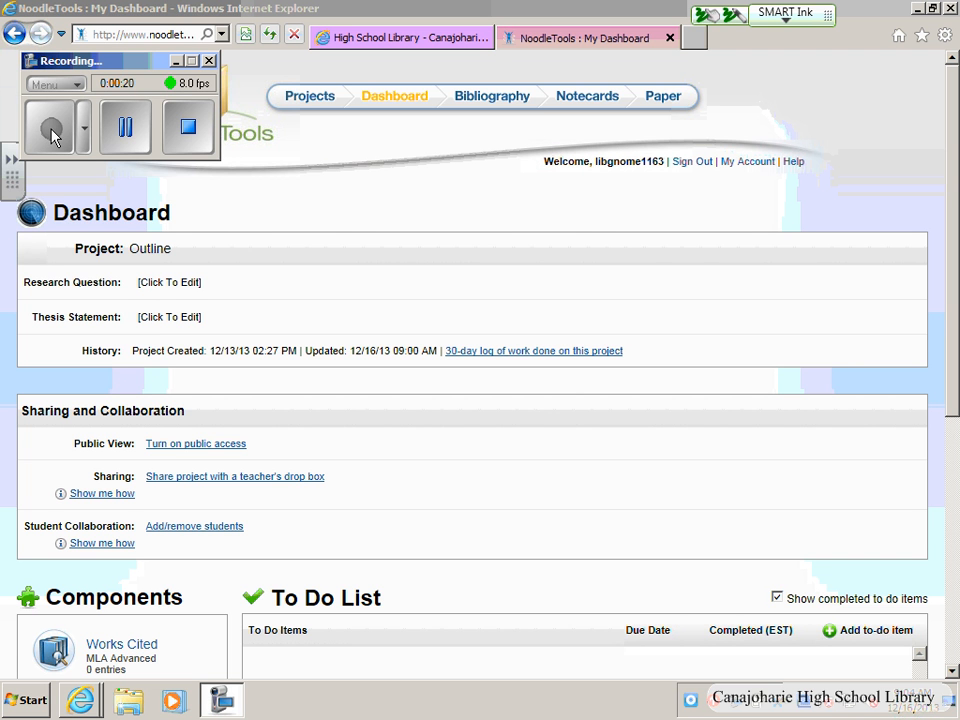
# Open the project's Notecards page and circle the Outline section in ink
pyautogui.moveTo(547, 86)
pyautogui.mouseDown()
pyautogui.moveTo(574, 129)
pyautogui.moveTo(636, 88)
pyautogui.moveTo(548, 88)
pyautogui.moveTo(602, 90)
pyautogui.moveTo(534, 133)
pyautogui.moveTo(563, 84)
pyautogui.mouseUp()
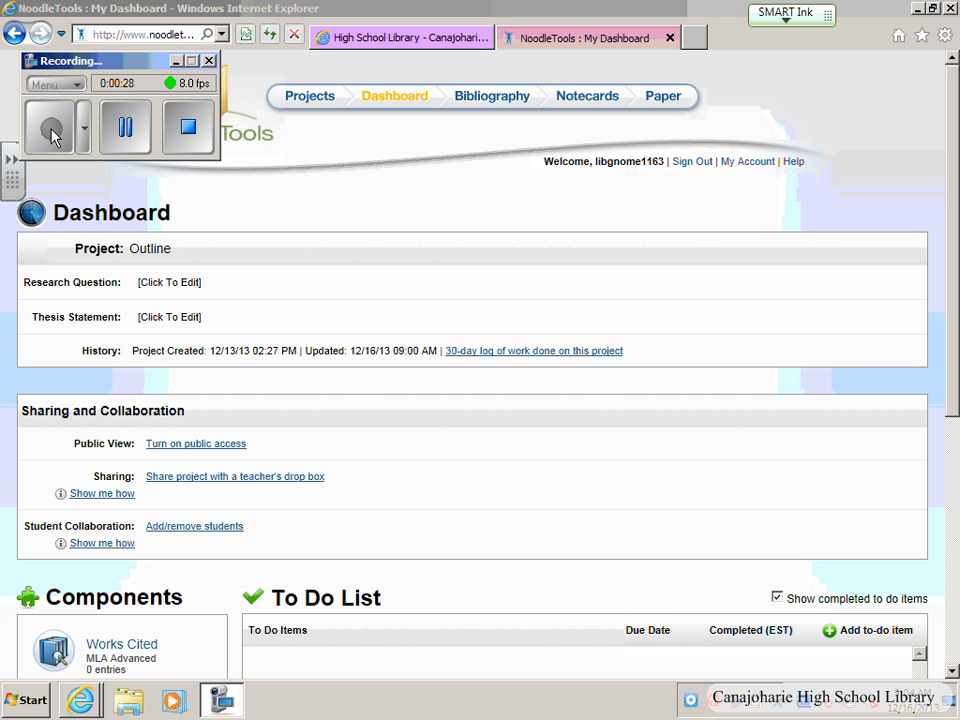
pyautogui.click(598, 102)
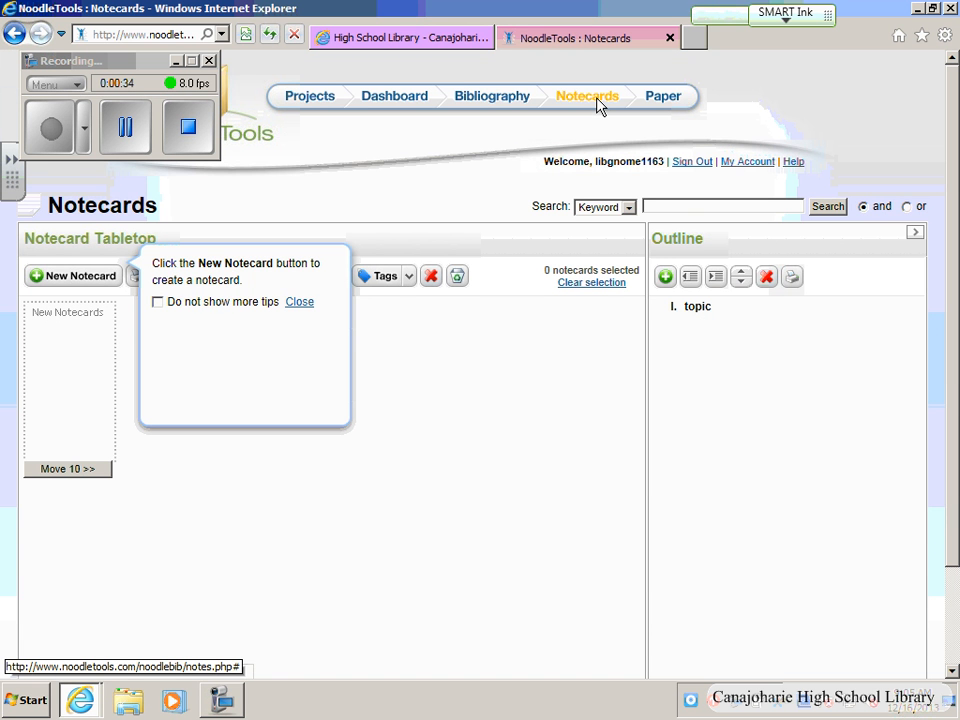
pyautogui.moveTo(686, 223)
pyautogui.mouseDown()
pyautogui.moveTo(638, 287)
pyautogui.moveTo(757, 316)
pyautogui.moveTo(782, 238)
pyautogui.moveTo(688, 224)
pyautogui.mouseUp()
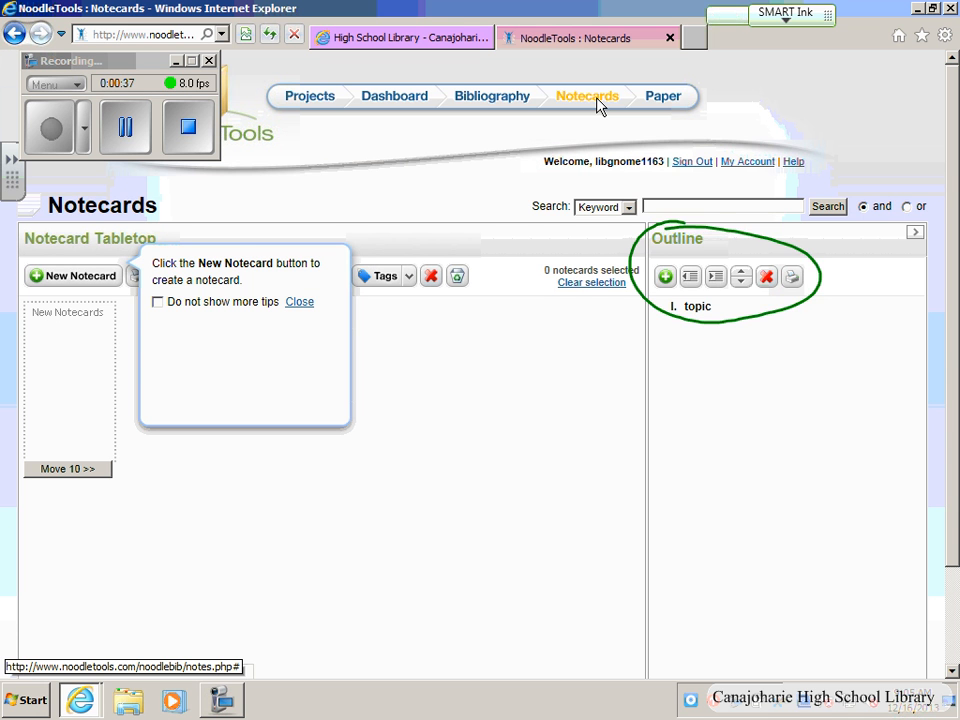
pyautogui.moveTo(627, 278)
pyautogui.mouseDown()
pyautogui.moveTo(816, 246)
pyautogui.moveTo(585, 285)
pyautogui.moveTo(713, 319)
pyautogui.mouseUp()
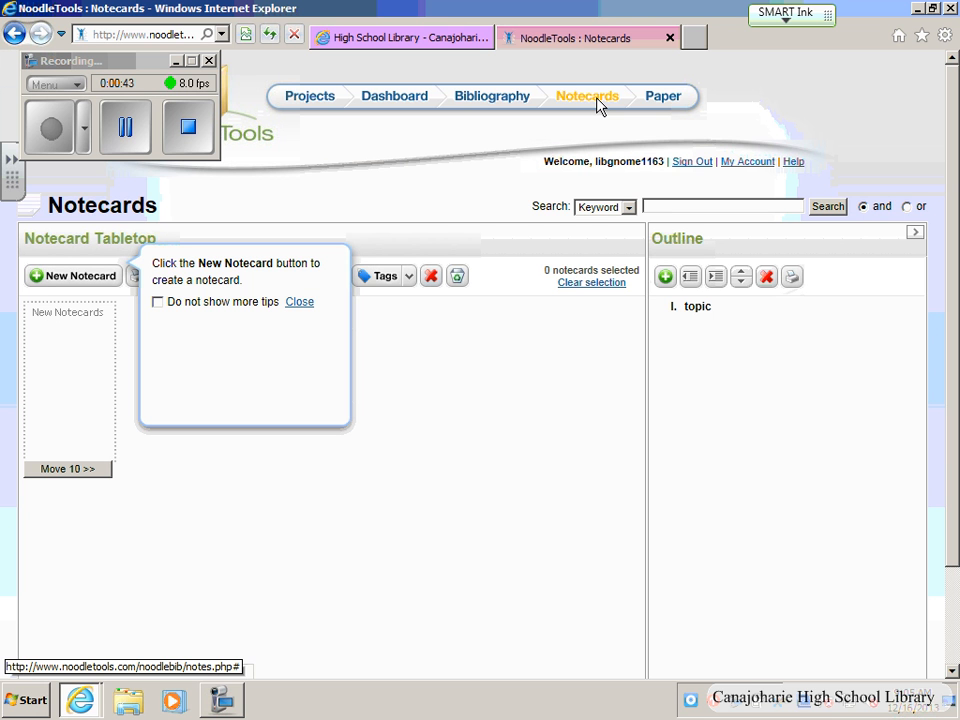
# Rename the outline's first main topic as "dogs"
pyautogui.click(697, 308)
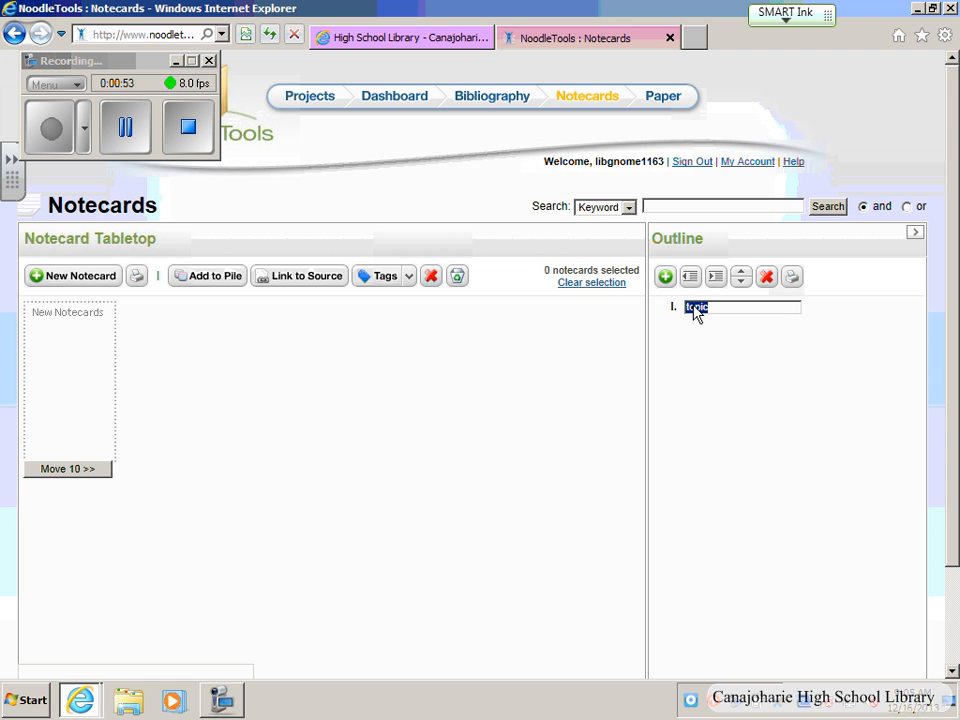
pyautogui.write('dogs')
pyautogui.moveTo(669, 257)
pyautogui.mouseDown()
pyautogui.moveTo(653, 297)
pyautogui.moveTo(659, 263)
pyautogui.moveTo(651, 267)
pyautogui.moveTo(645, 303)
pyautogui.mouseUp()
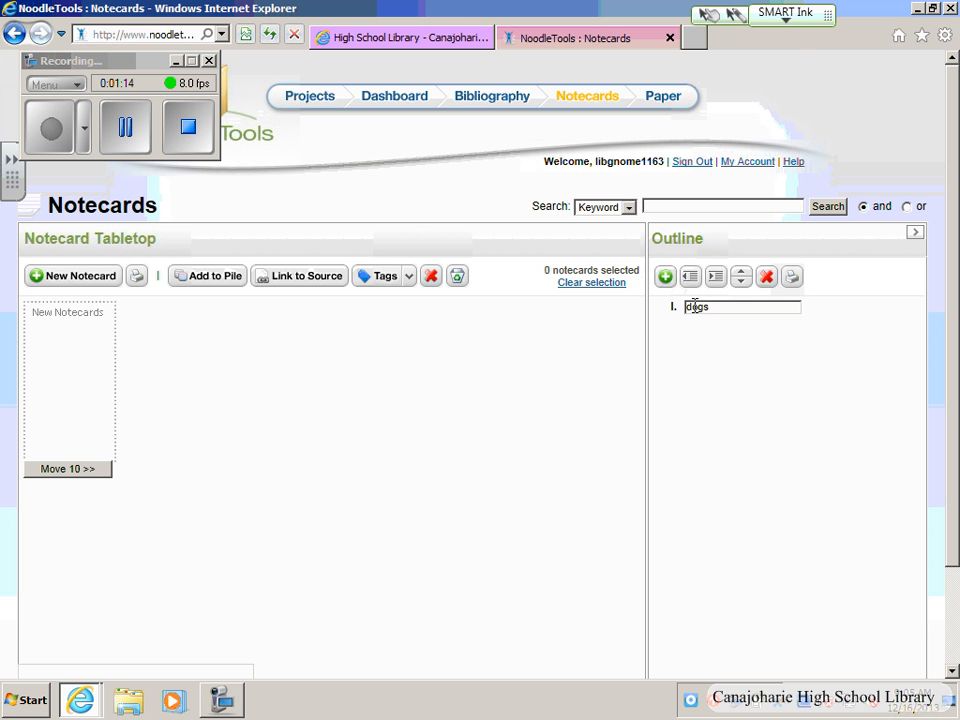
# Add a subtopic under "dogs", try it one level higher as a main topic, and return it to subtopic level
pyautogui.click(665, 278)
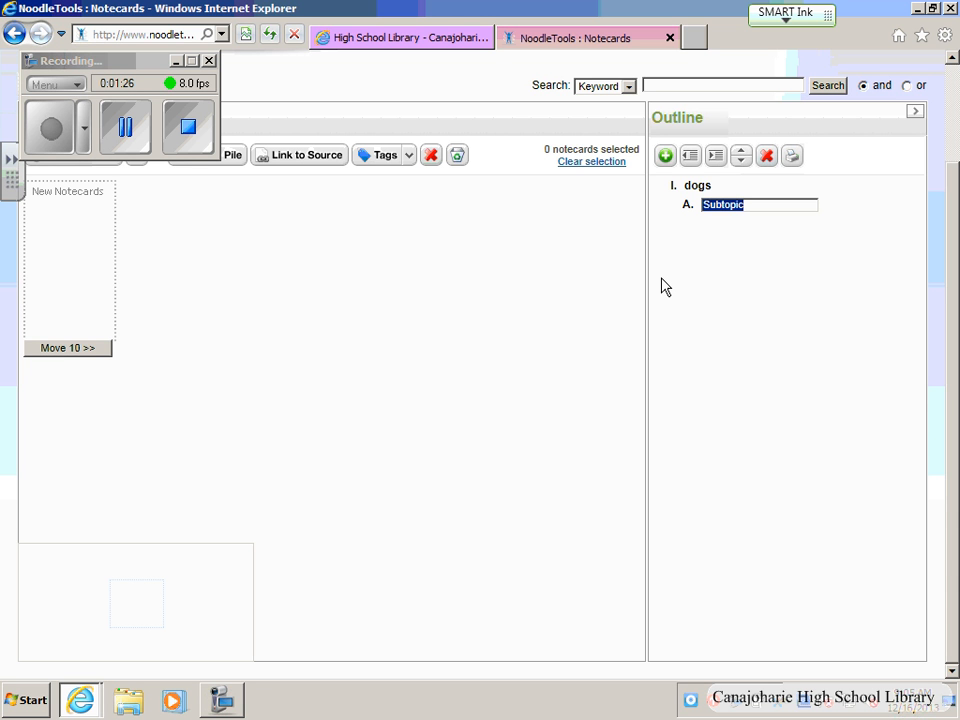
pyautogui.moveTo(686, 143)
pyautogui.mouseDown()
pyautogui.moveTo(690, 177)
pyautogui.moveTo(703, 144)
pyautogui.mouseUp()
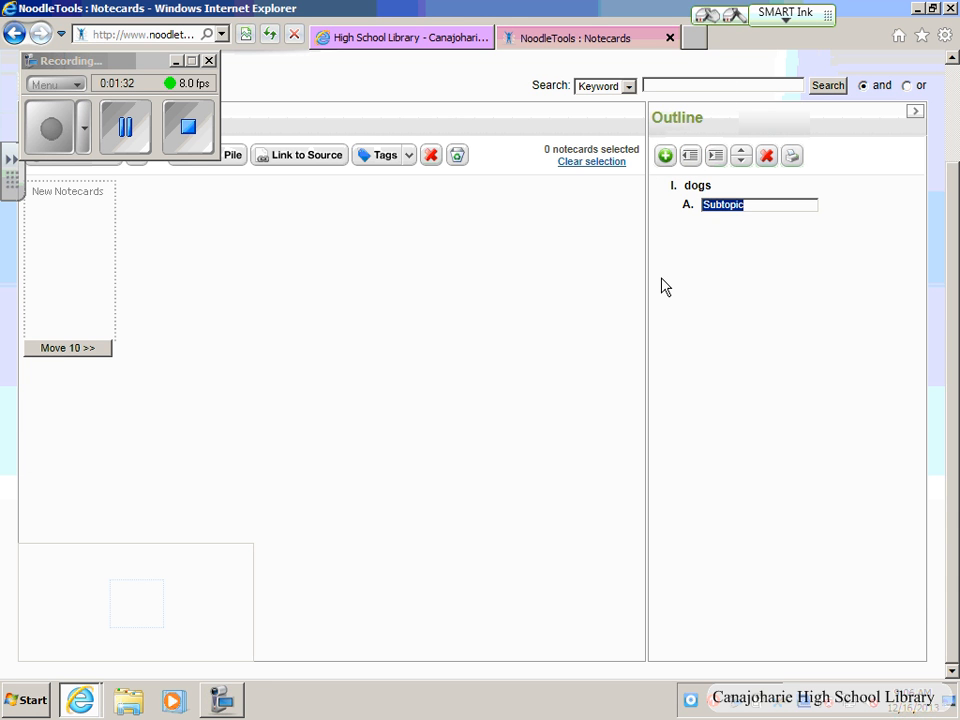
pyautogui.click(689, 157)
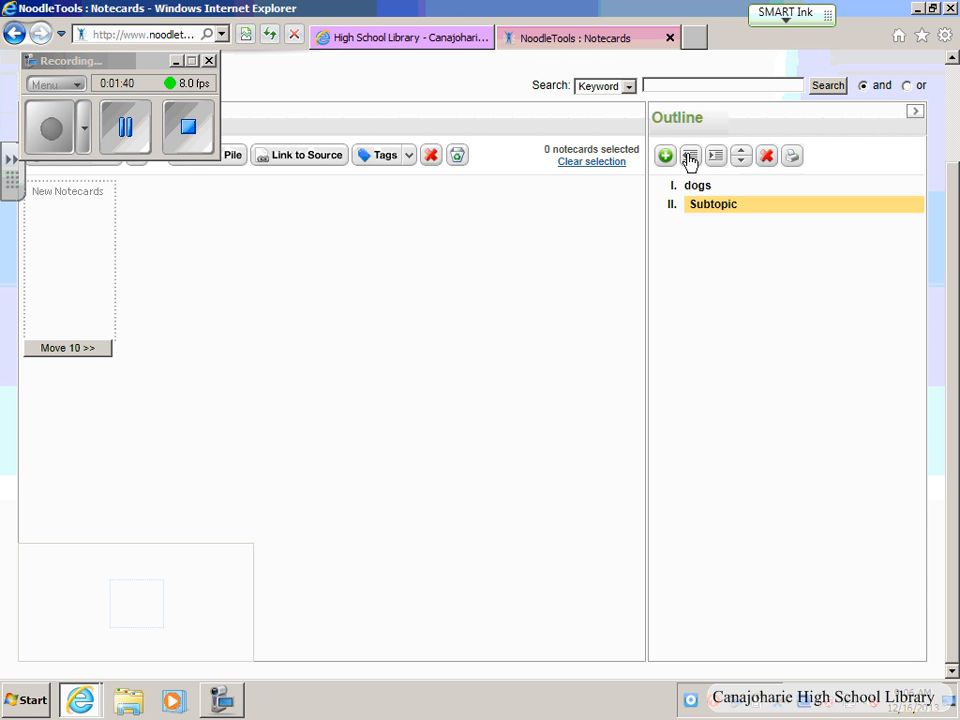
pyautogui.click(716, 157)
# Rename subtopic A under "dogs" as "broad everyone has"
pyautogui.click(726, 210)
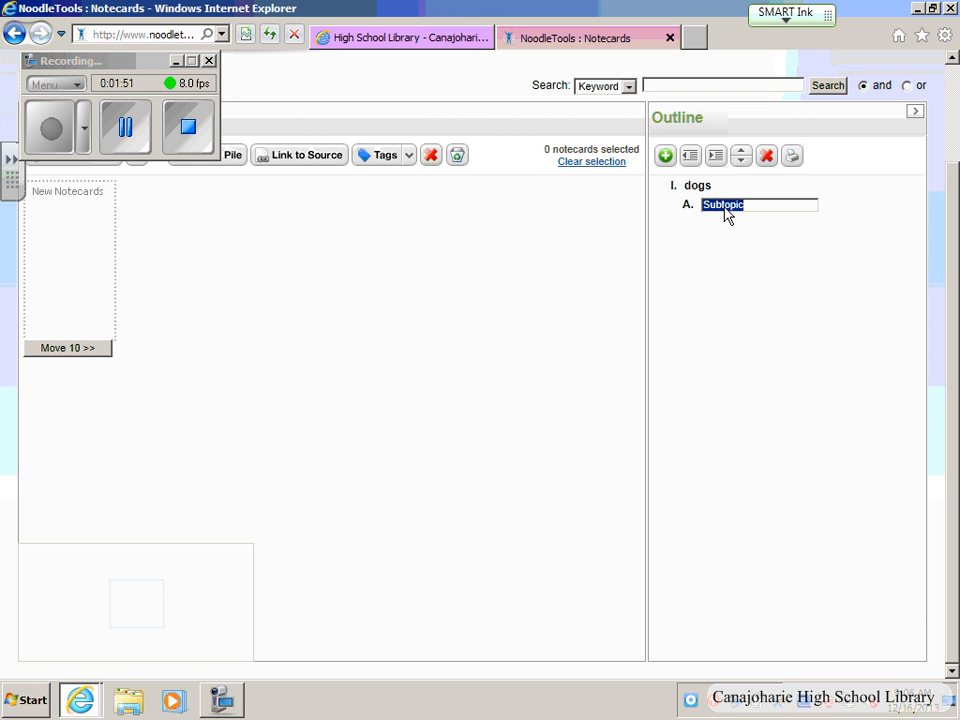
pyautogui.write('broad')
pyautogui.write('everyone')
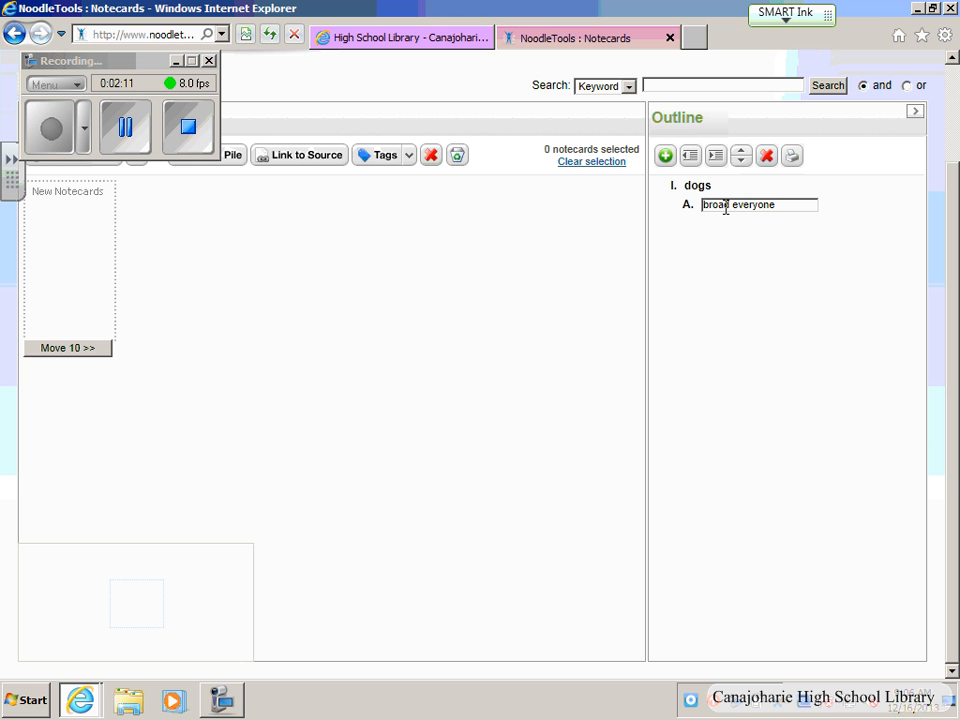
pyautogui.write(' has')
# Add a second subtopic under "dogs" at level B and name it "narrow"
pyautogui.click(665, 156)
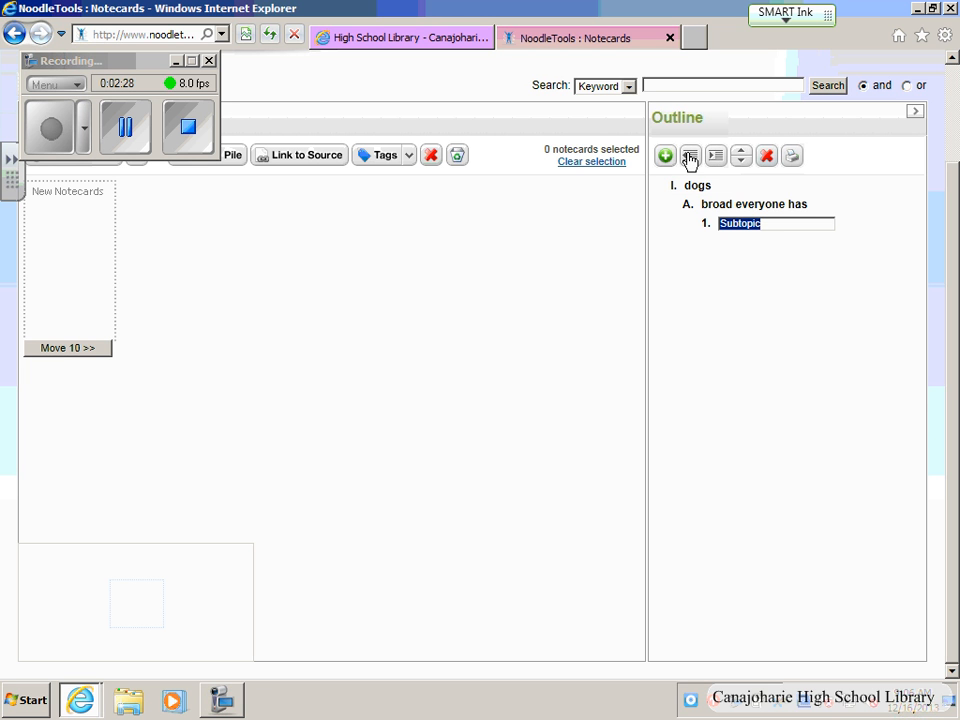
pyautogui.click(690, 157)
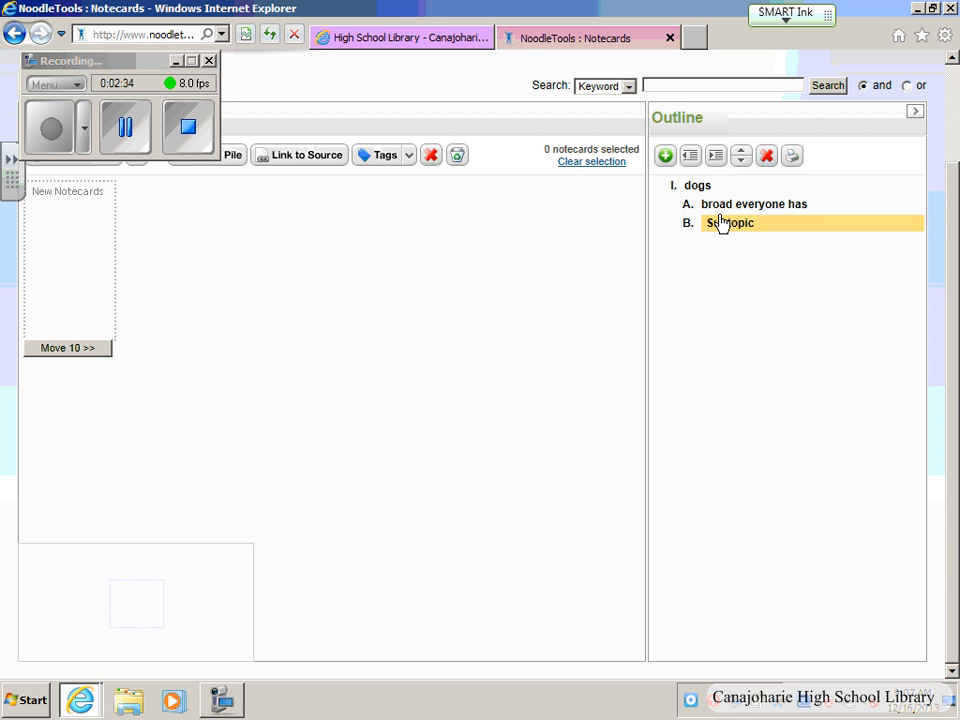
pyautogui.click(780, 229)
pyautogui.write('n')
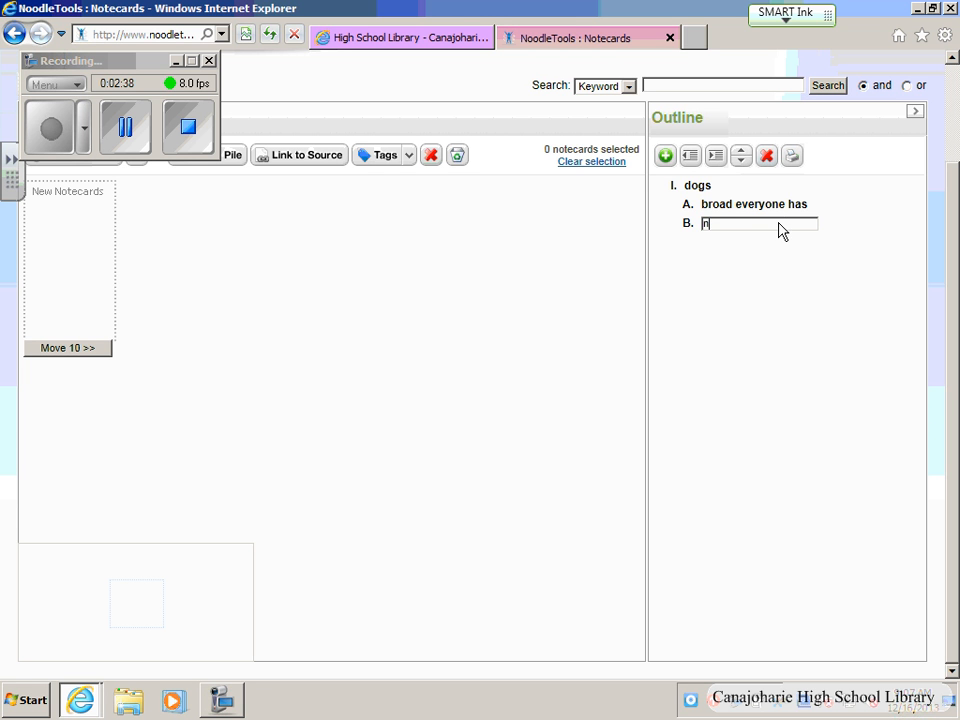
pyautogui.write('arrow')
# Add a third subtopic under "dogs" at level C and name it "thesis statement"
pyautogui.click(665, 157)
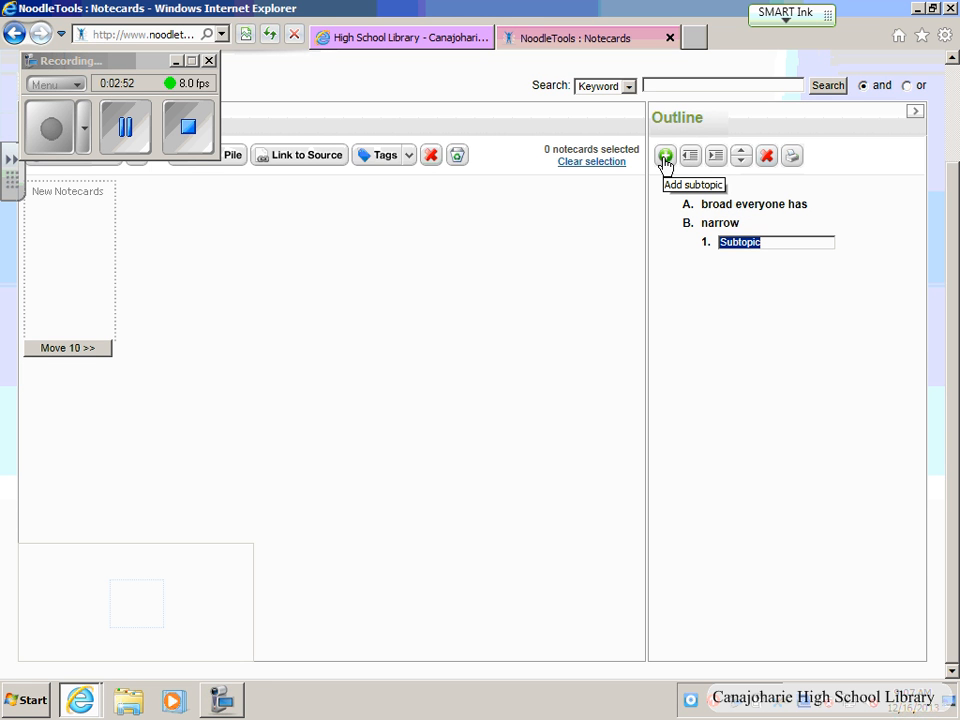
pyautogui.click(689, 158)
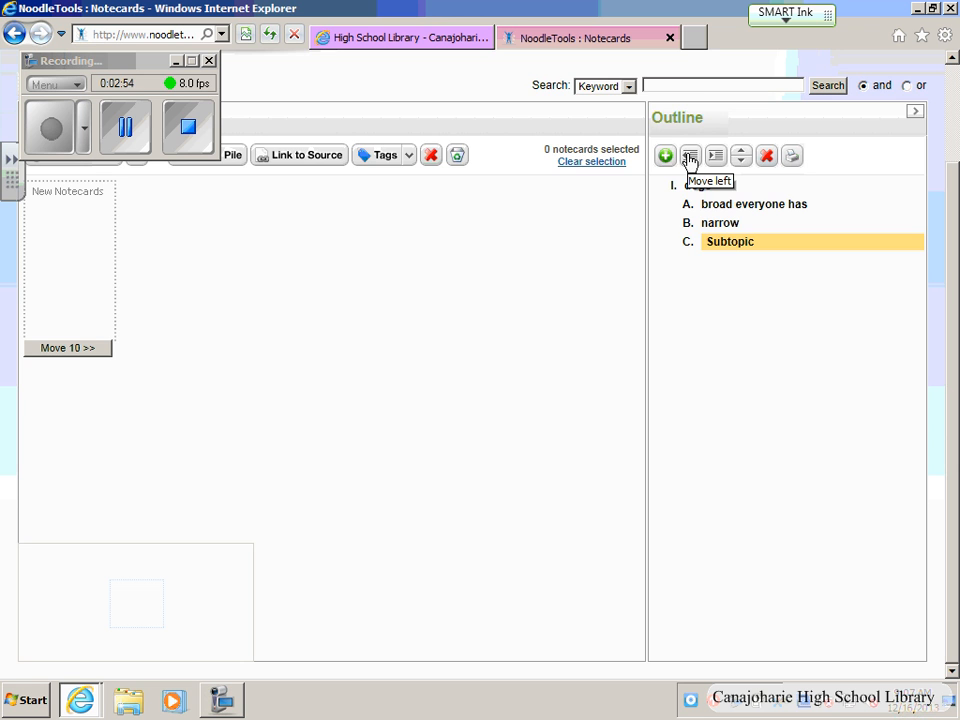
pyautogui.click(723, 243)
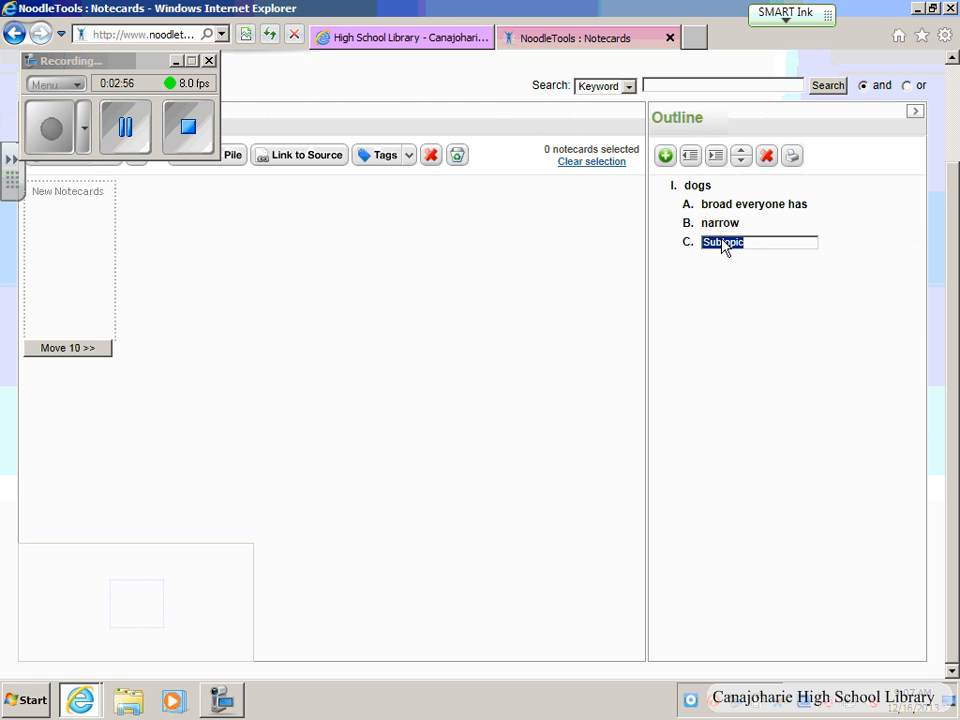
pyautogui.write('thesis statement')
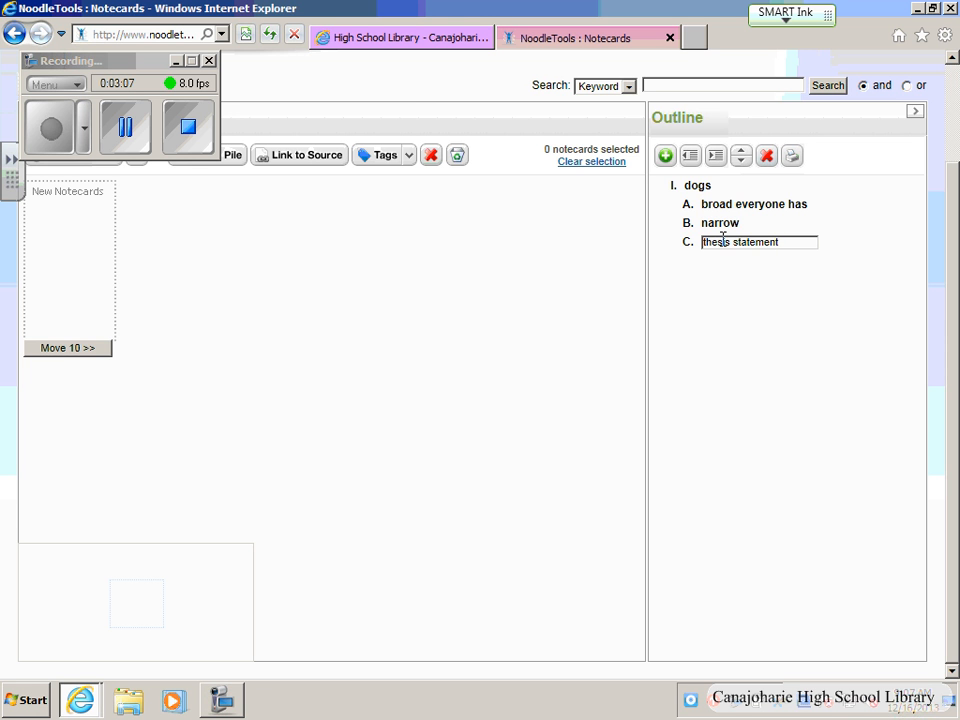
# Add two nested subtopics below "thesis statement" and promote the upper one to main topic II, keeping the other beneath it
pyautogui.click(665, 157)
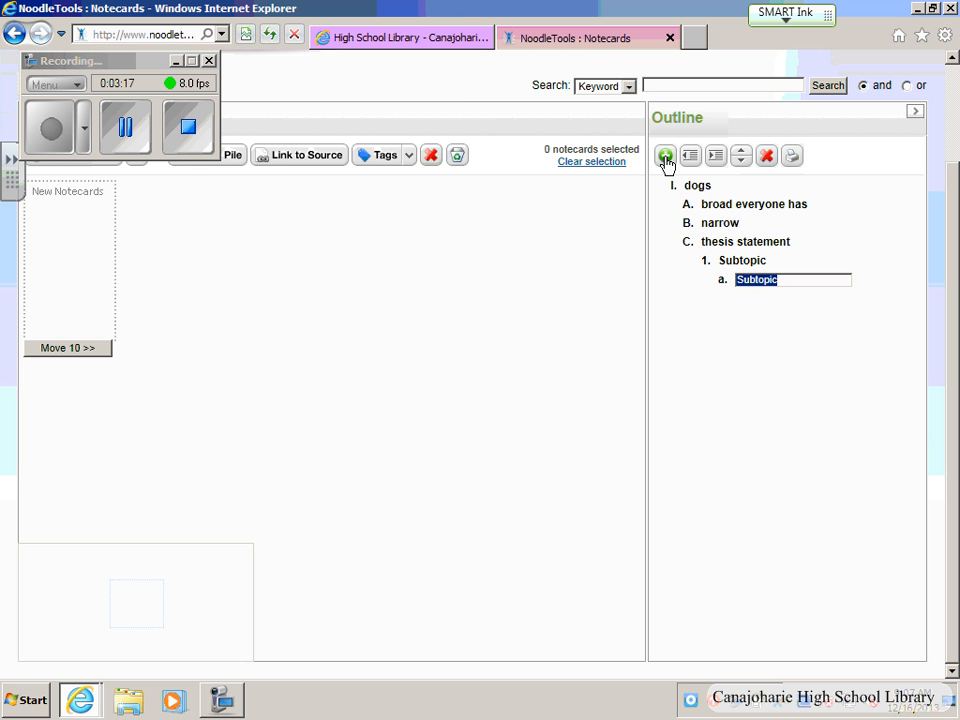
pyautogui.click(729, 262)
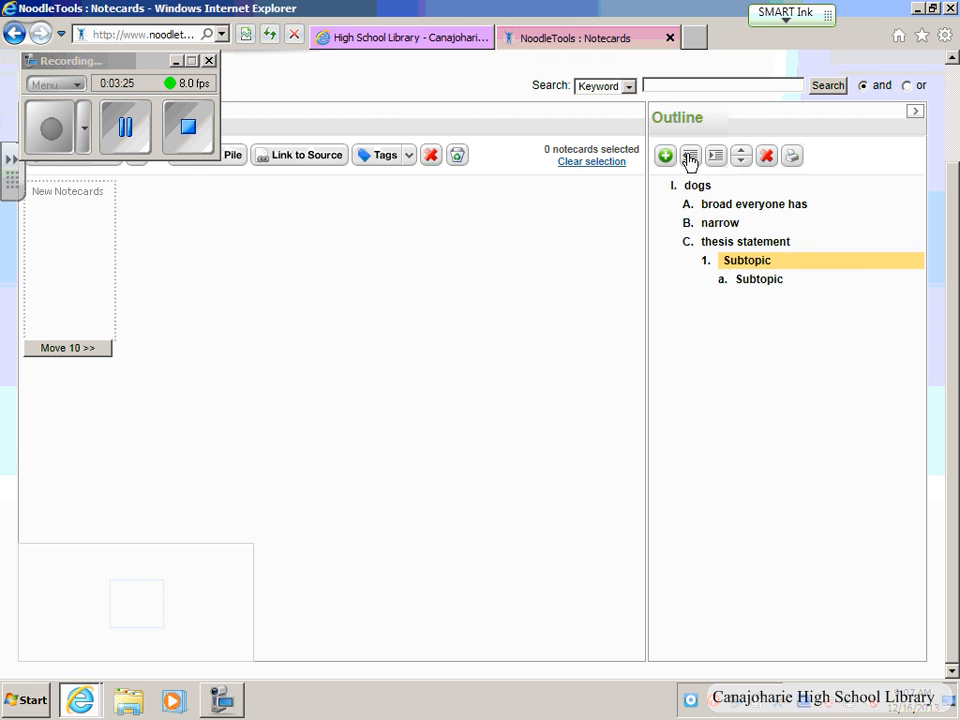
pyautogui.click(690, 157)
pyautogui.click(691, 157)
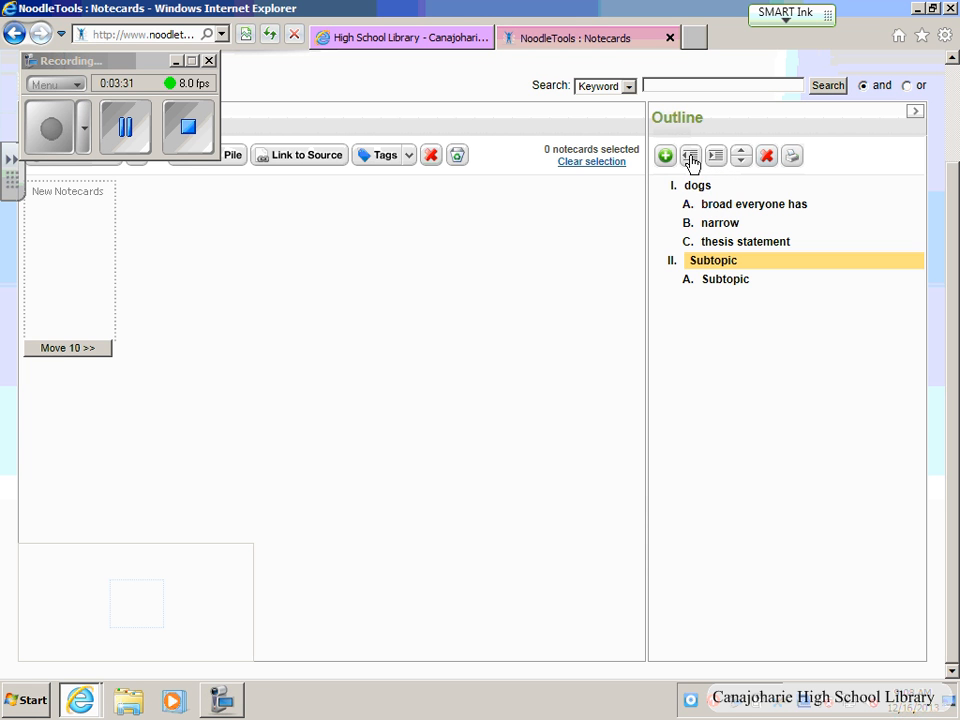
# Add a level 1 subtopic beneath subtopic A of main topic II, keeping its default name
pyautogui.click(718, 289)
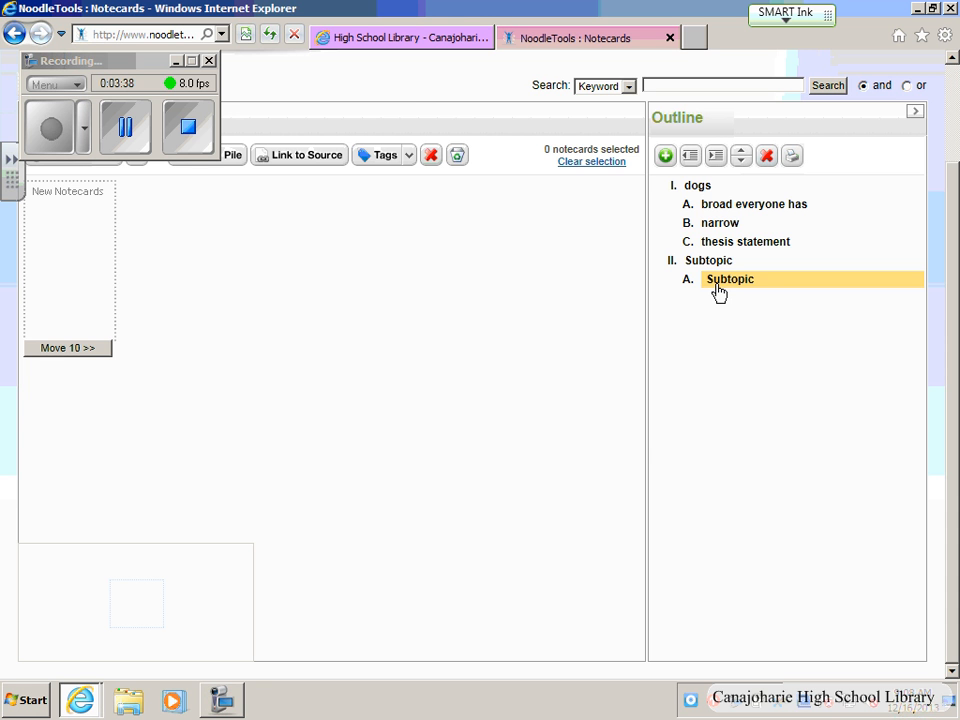
pyautogui.click(665, 157)
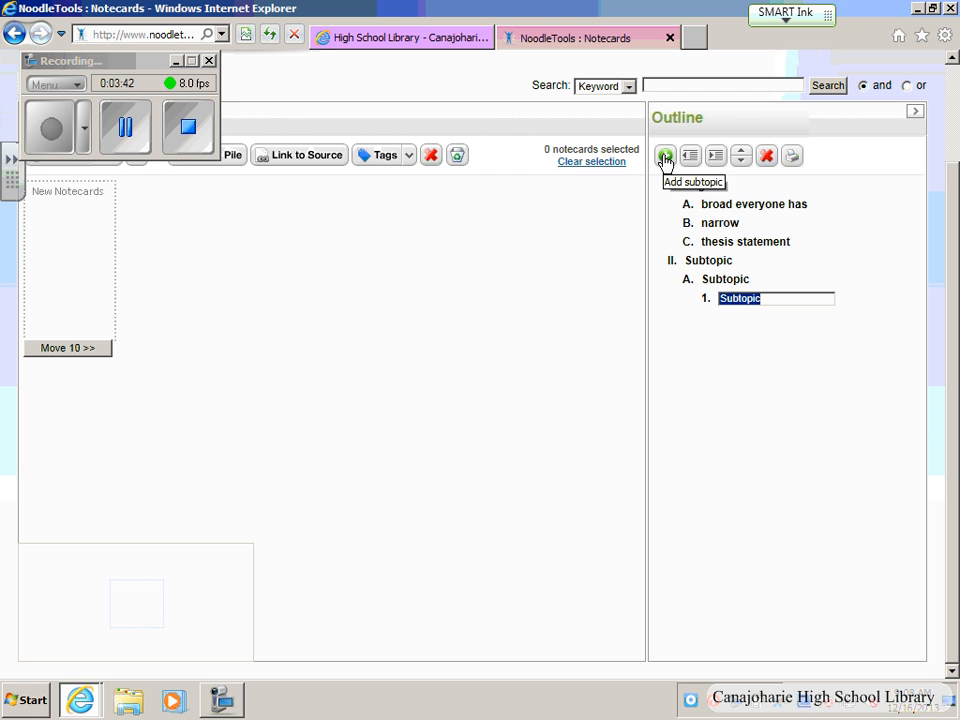
pyautogui.press('Return')
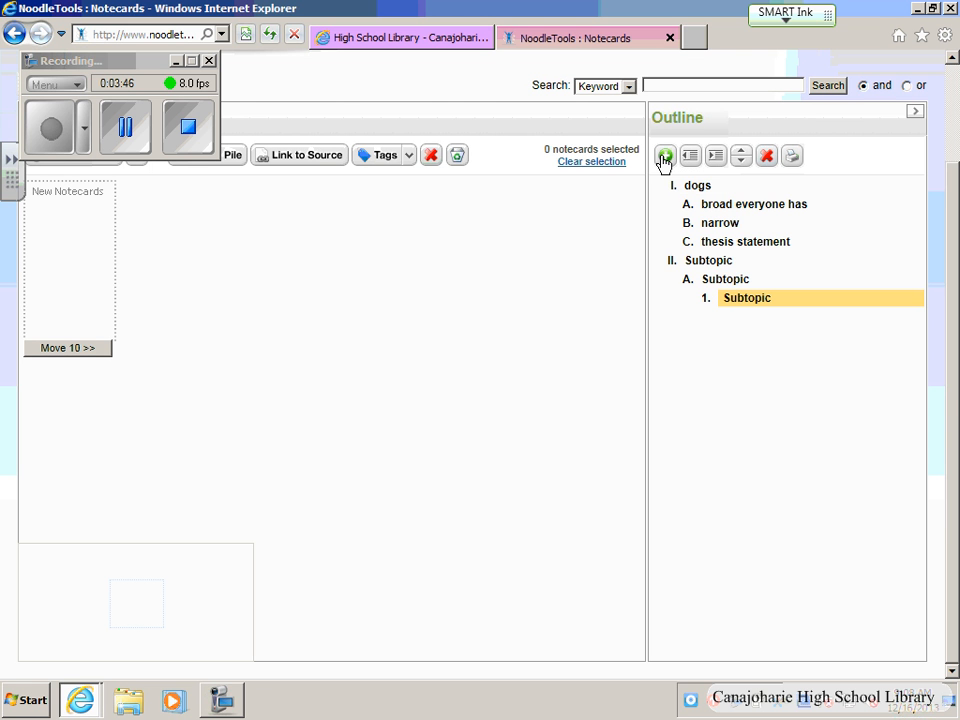
# Add another subtopic at the end of the outline and place it as item 2 beneath subtopic A of main topic II
pyautogui.click(664, 157)
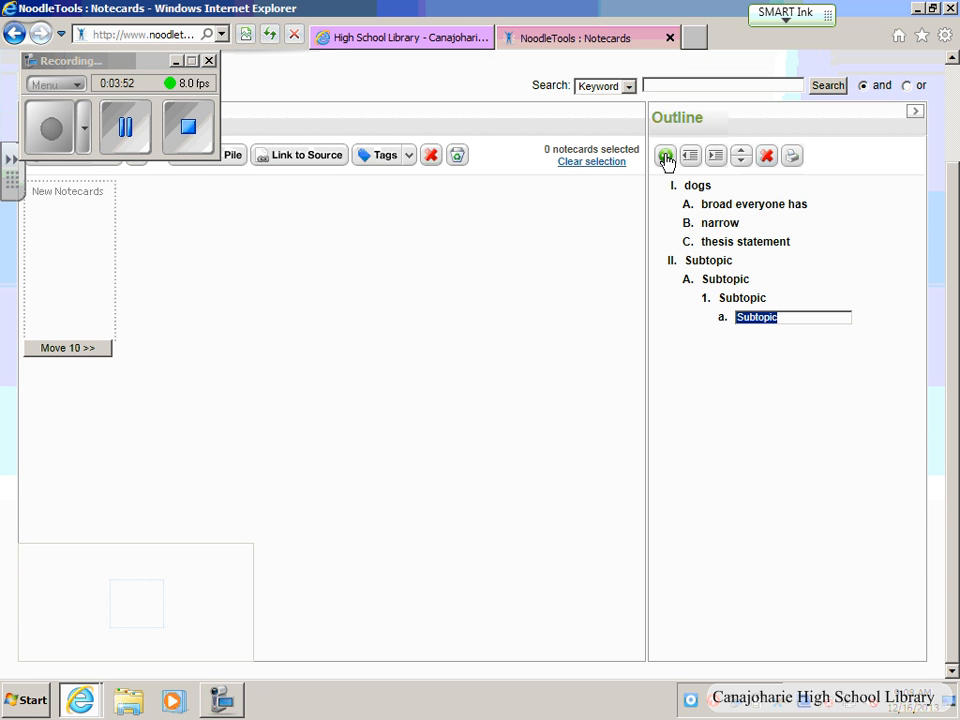
pyautogui.click(690, 157)
pyautogui.click(690, 157)
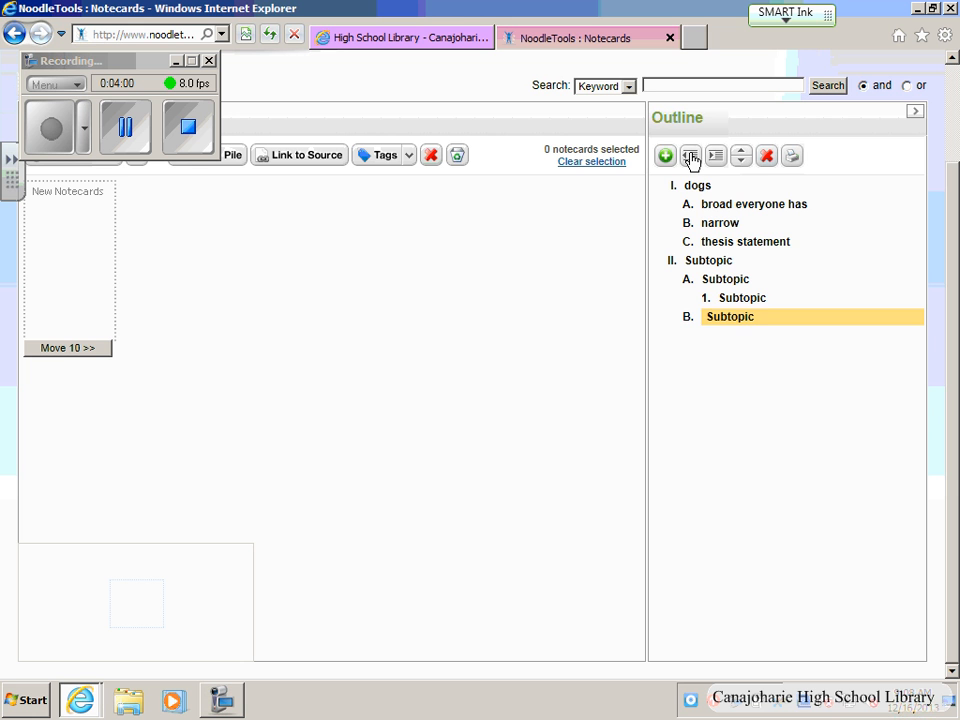
pyautogui.click(716, 160)
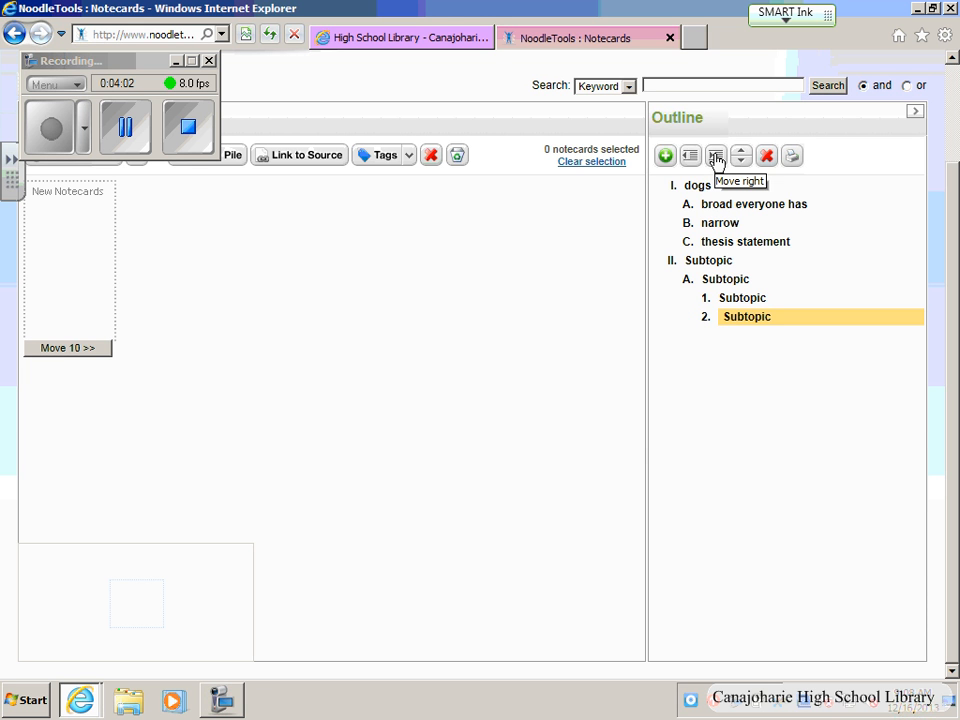
# Try promoting the last subtopic one level and demoting it again, twice
pyautogui.click(690, 158)
pyautogui.click(716, 160)
pyautogui.click(690, 158)
pyautogui.click(716, 160)
# Rename item 2 beneath subtopic A of main topic II as "poodles"
pyautogui.click(739, 318)
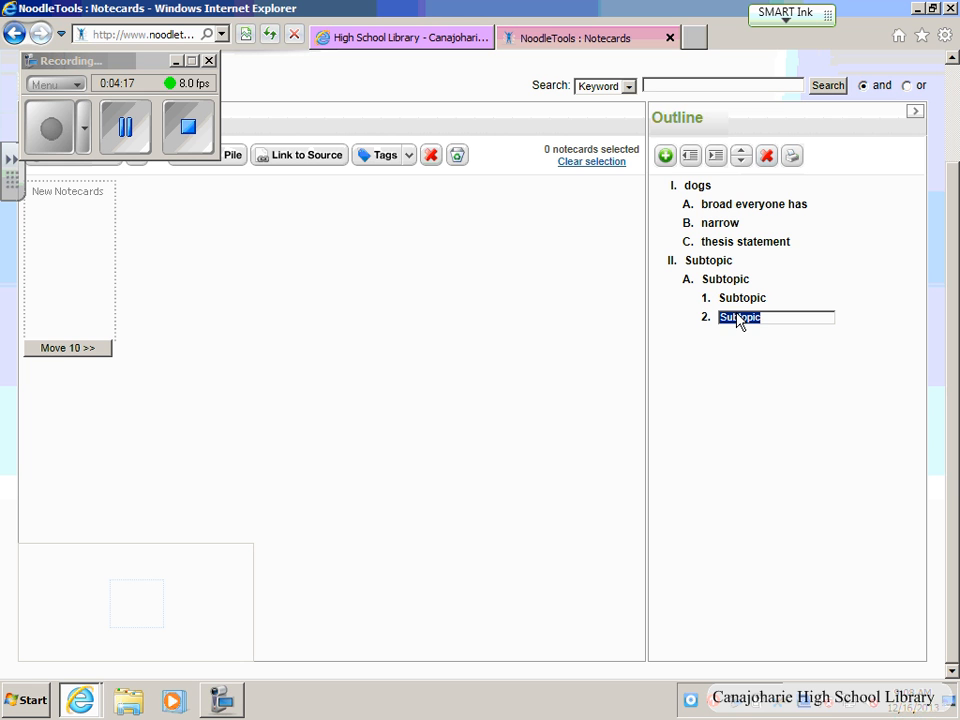
pyautogui.press('BackSpace')
pyautogui.write('poodles')
pyautogui.click(741, 365)
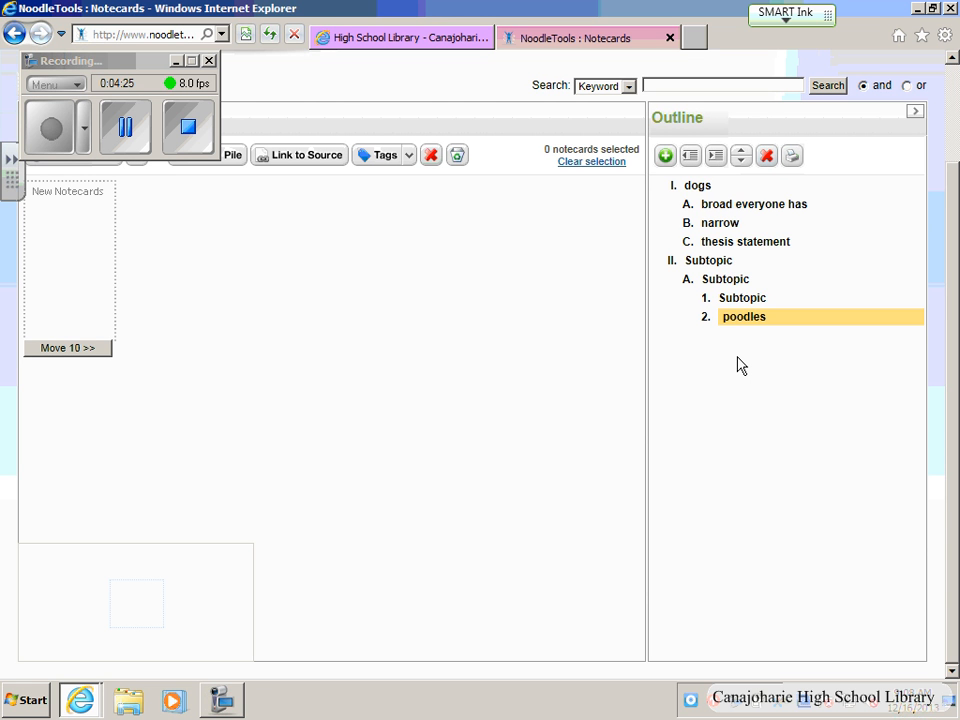
# Move "poodles" above the unnamed subtopic at the same outline level
pyautogui.click(734, 302)
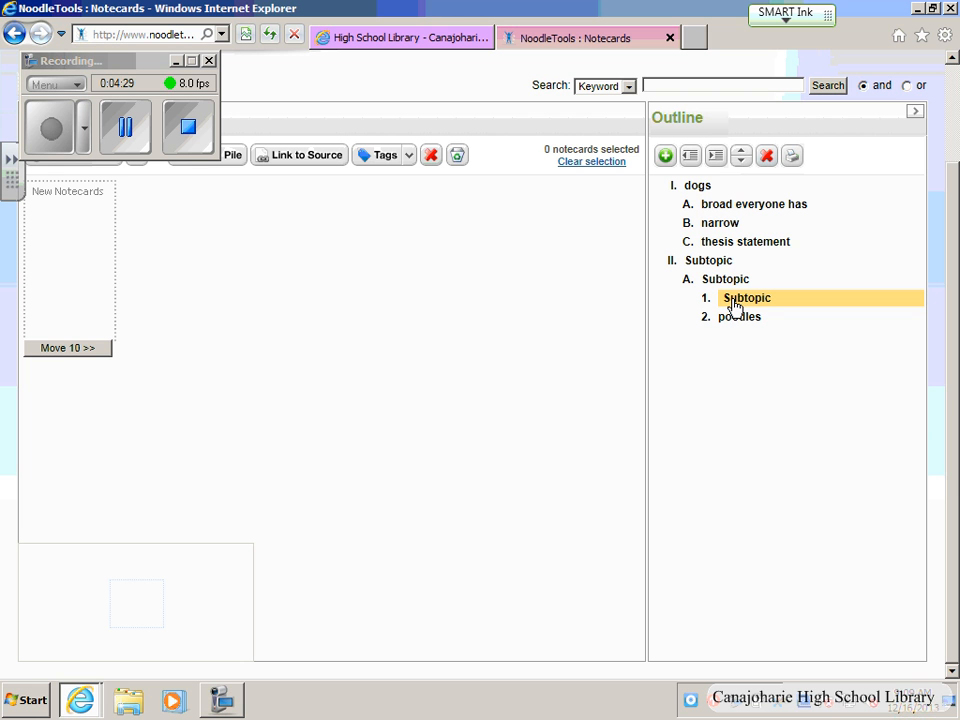
pyautogui.click(726, 320)
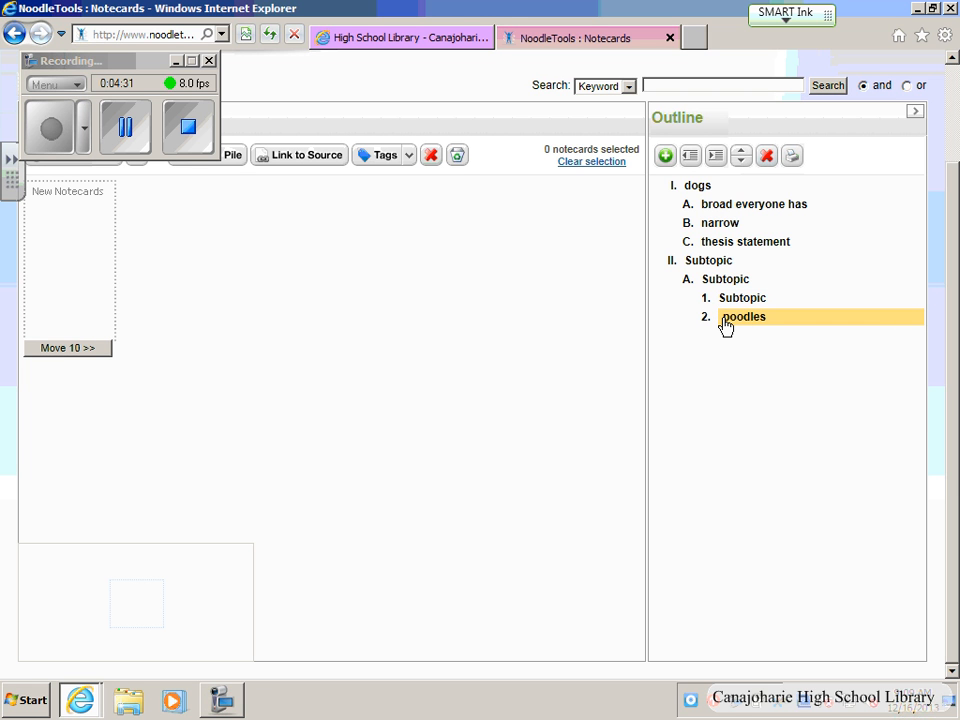
pyautogui.click(738, 132)
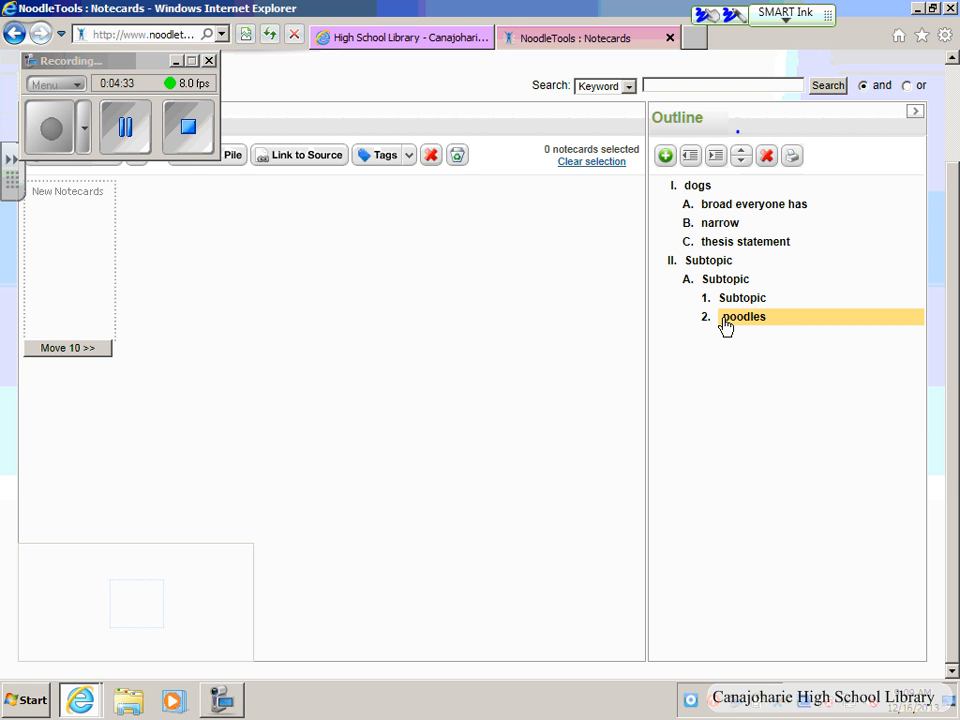
pyautogui.moveTo(734, 138)
pyautogui.mouseDown()
pyautogui.moveTo(753, 174)
pyautogui.moveTo(733, 140)
pyautogui.mouseUp()
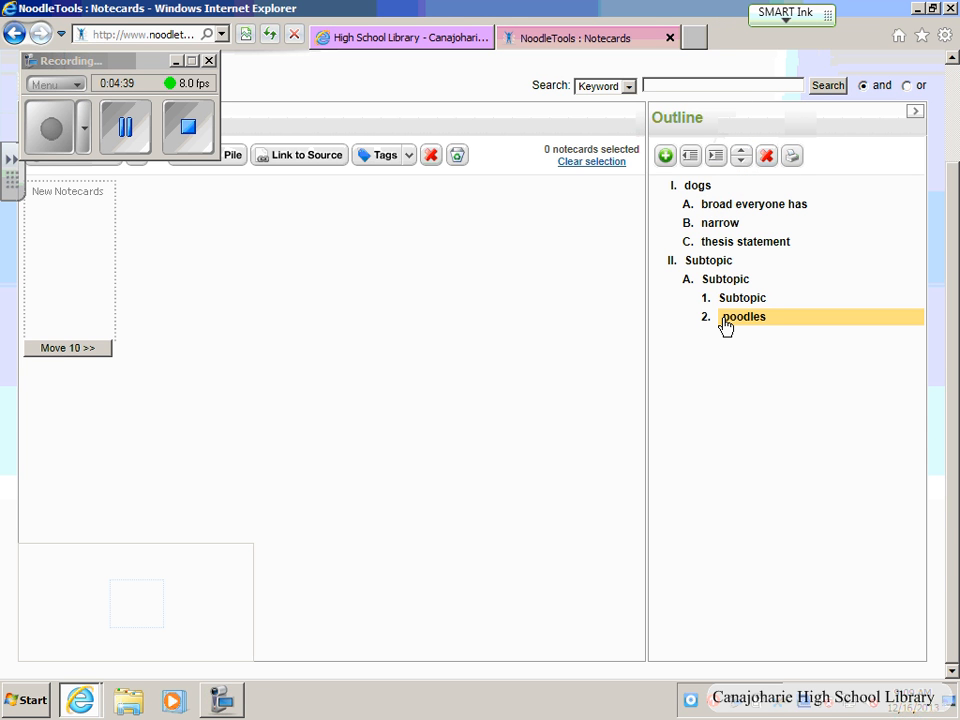
pyautogui.click(741, 154)
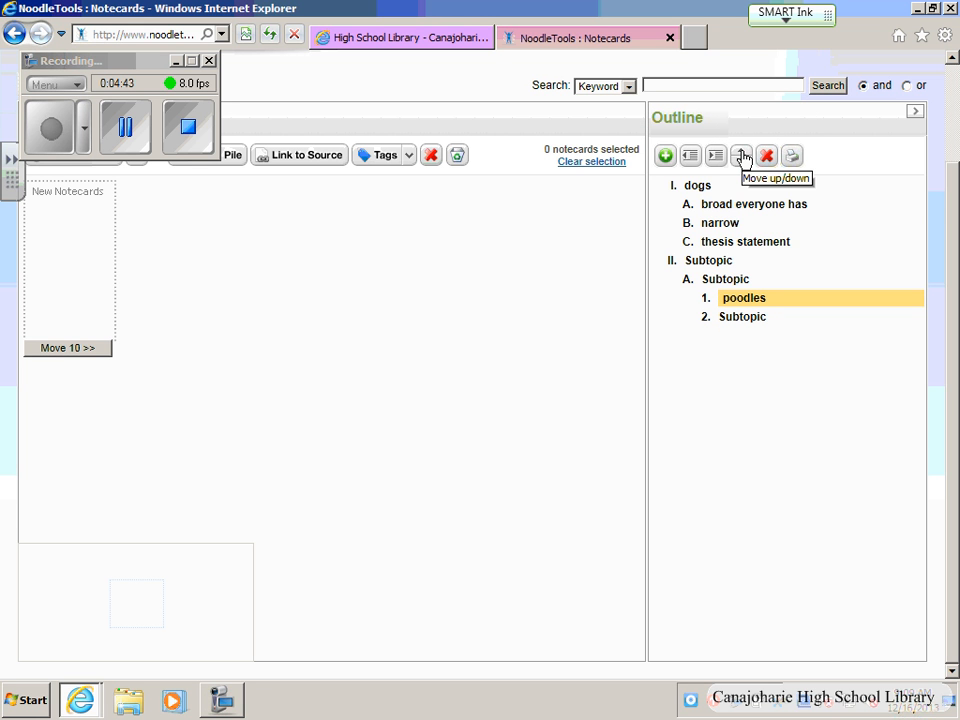
pyautogui.click(685, 333)
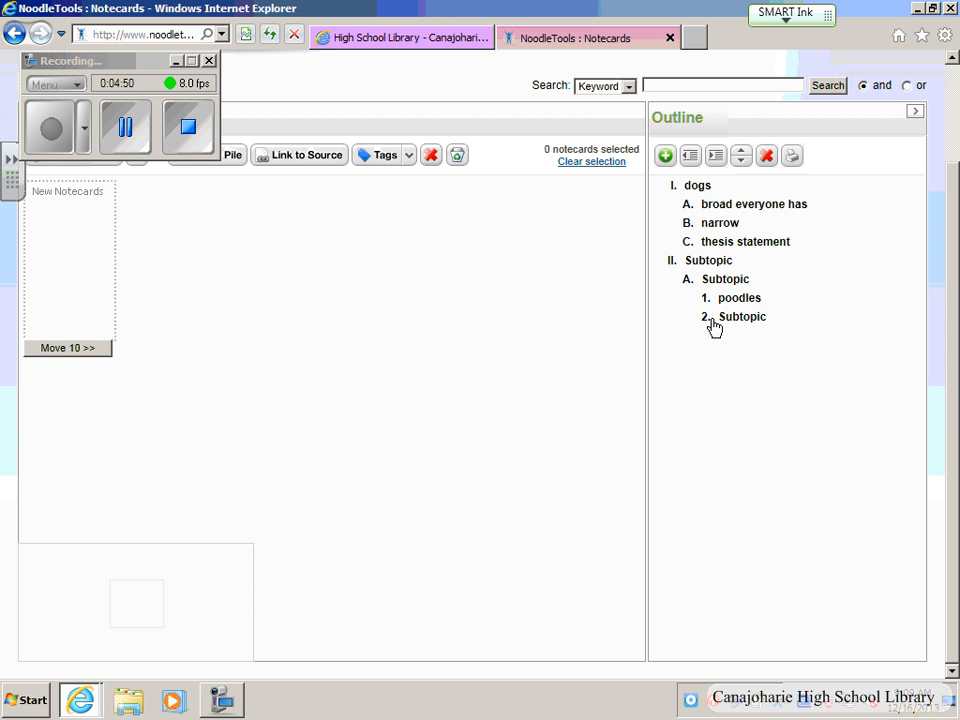
# Add a new topic at the end of the outline and demote it to item B beneath main topic II
pyautogui.click(689, 157)
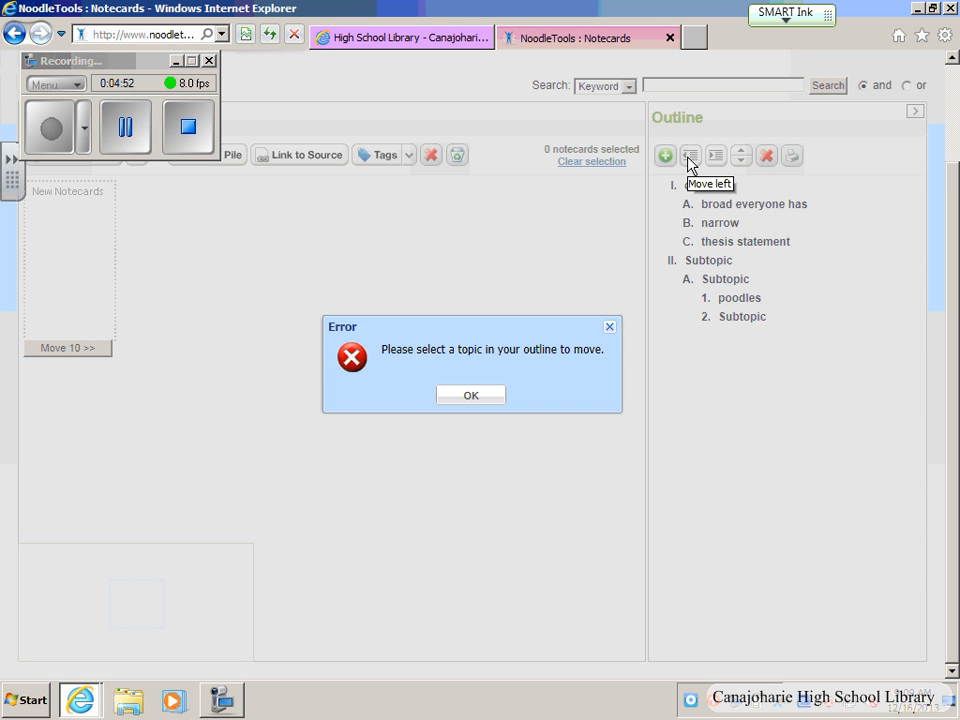
pyautogui.press('Return')
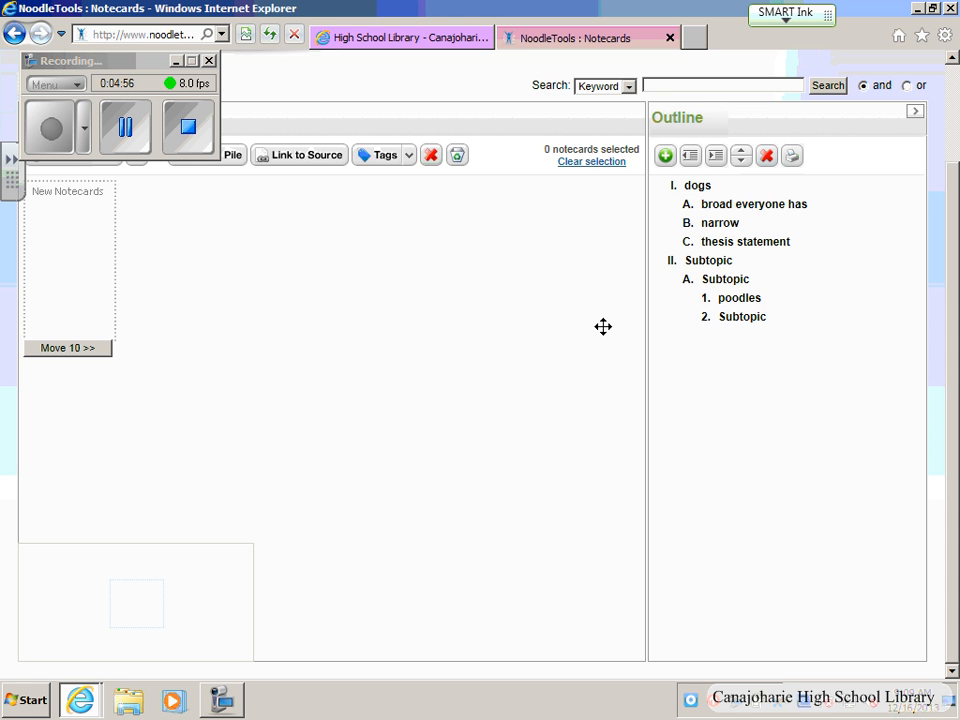
pyautogui.click(665, 156)
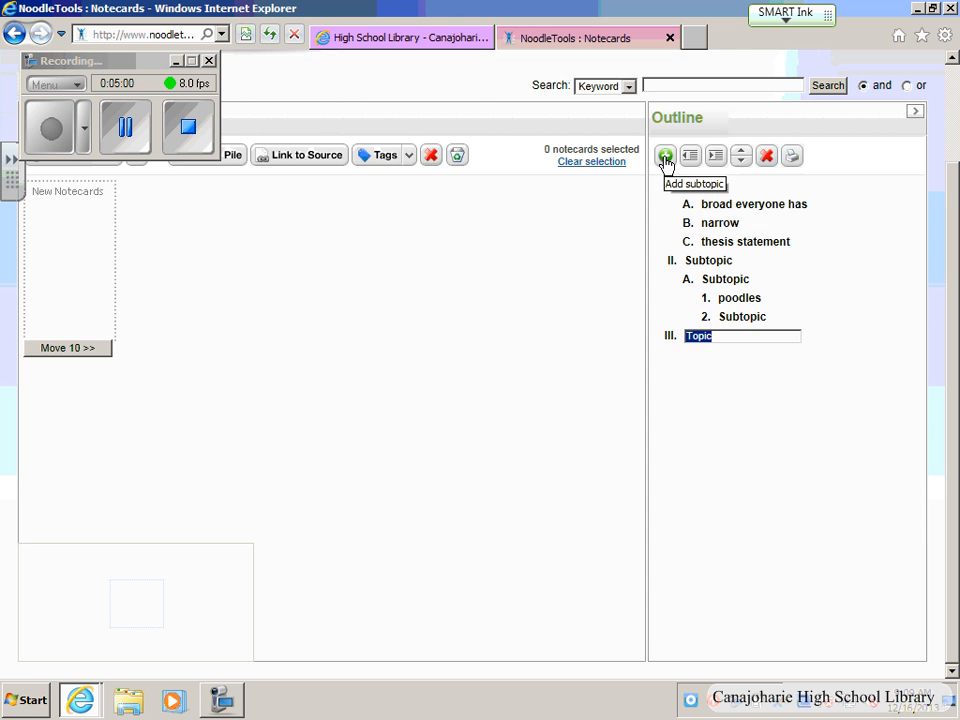
pyautogui.click(717, 162)
pyautogui.click(716, 163)
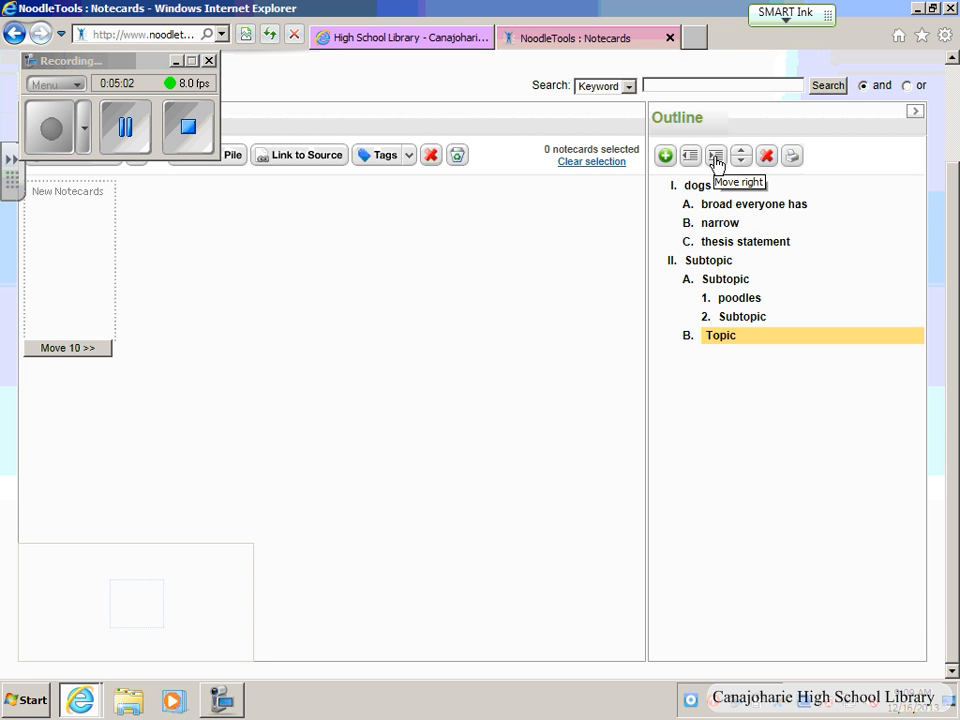
# Add four more subtopics at the end of the outline, promoting each one level to form items C through F beneath main topic II
pyautogui.click(664, 157)
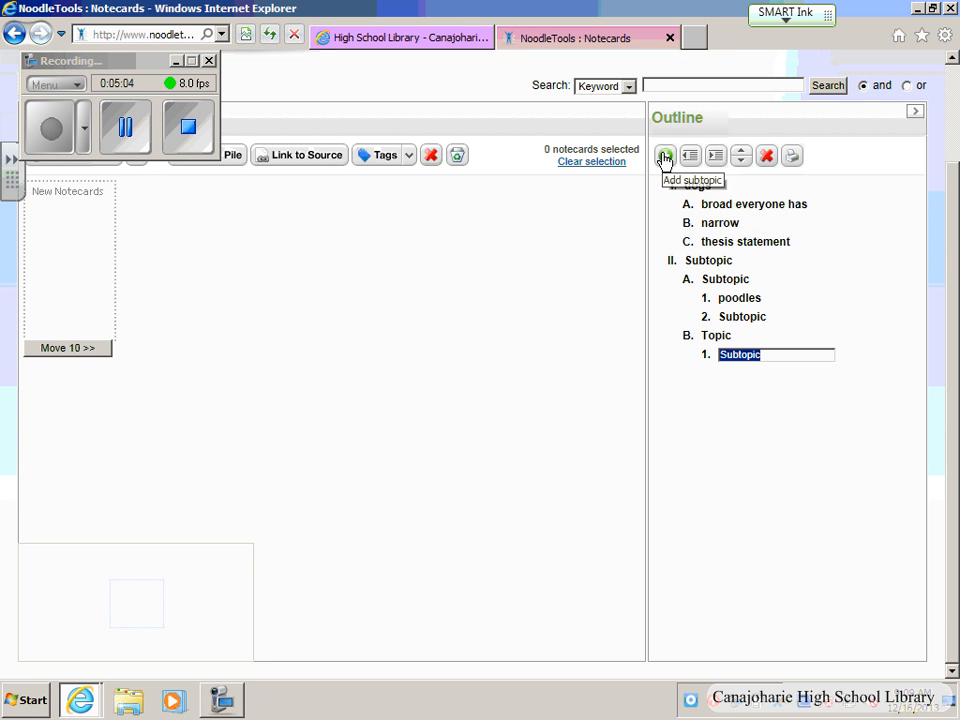
pyautogui.click(689, 158)
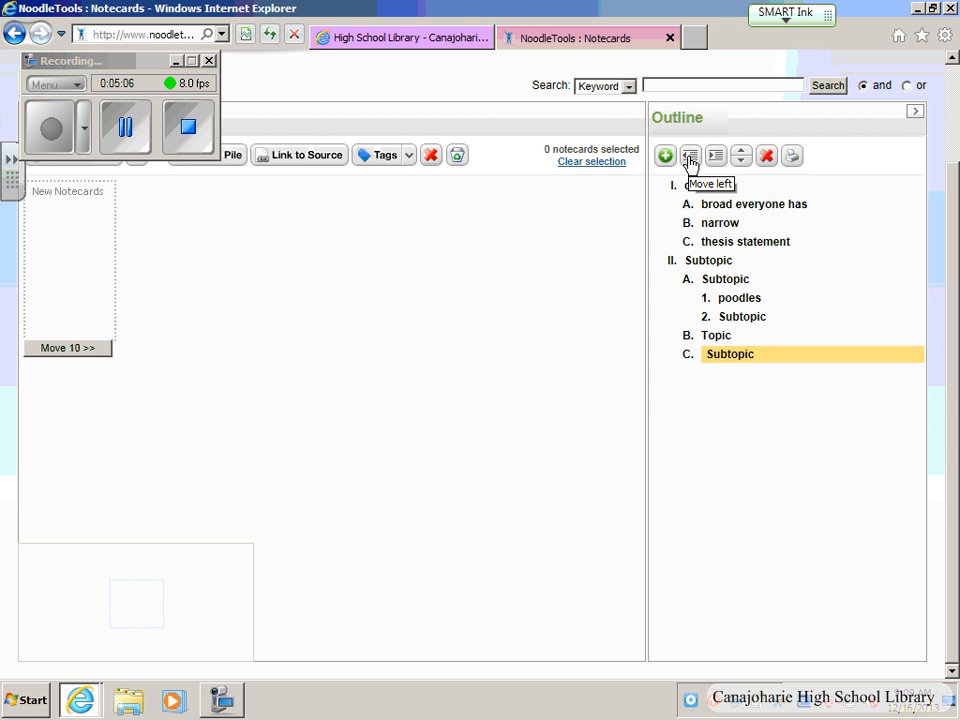
pyautogui.click(664, 156)
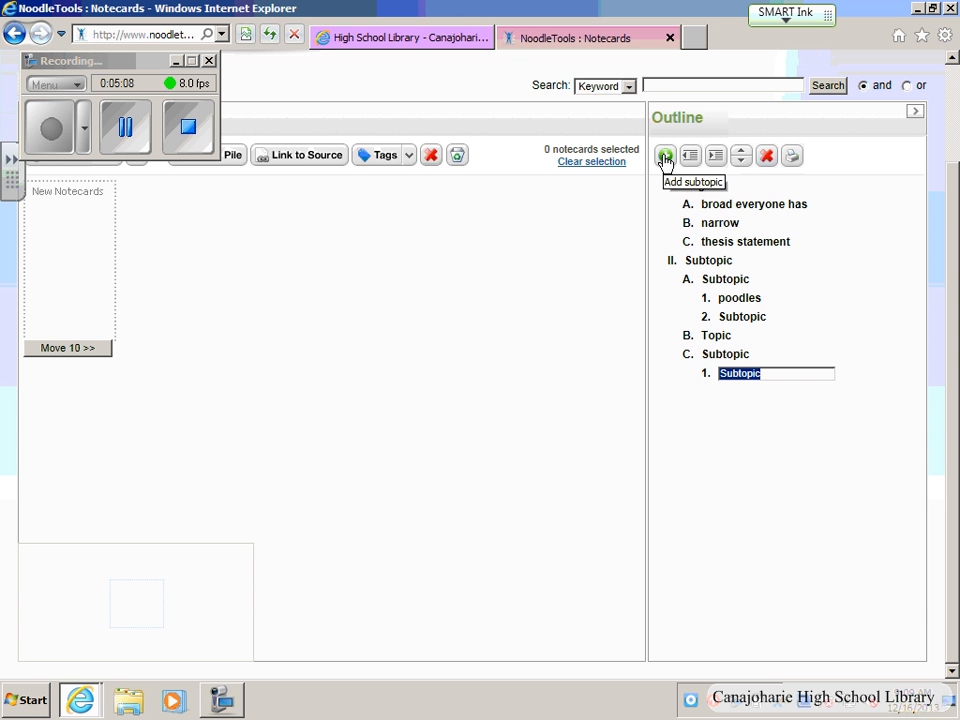
pyautogui.click(689, 158)
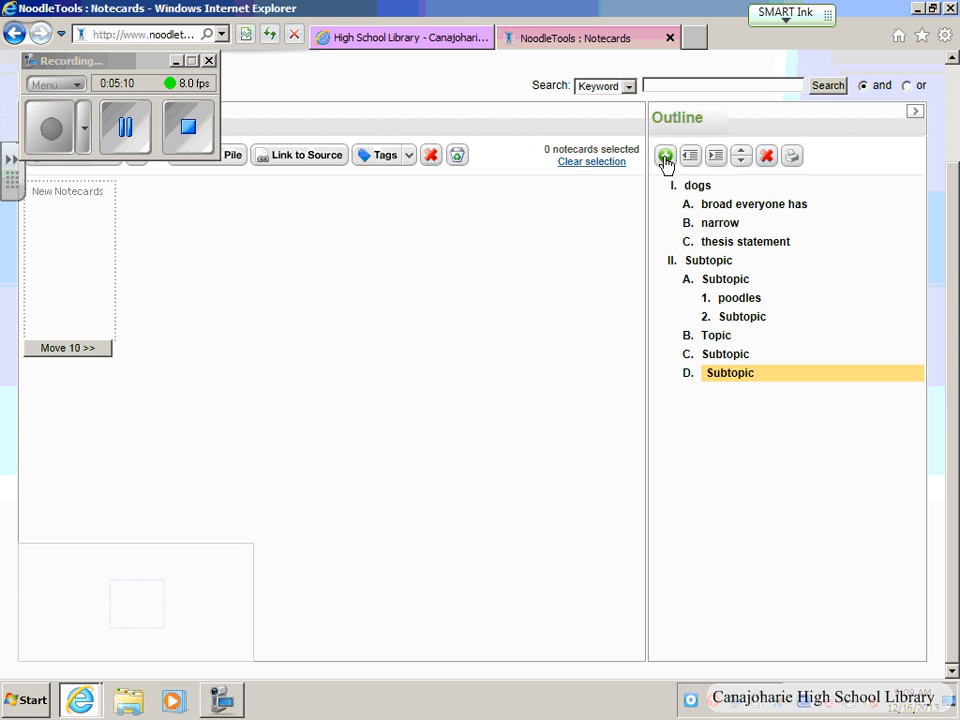
pyautogui.click(665, 163)
pyautogui.click(689, 158)
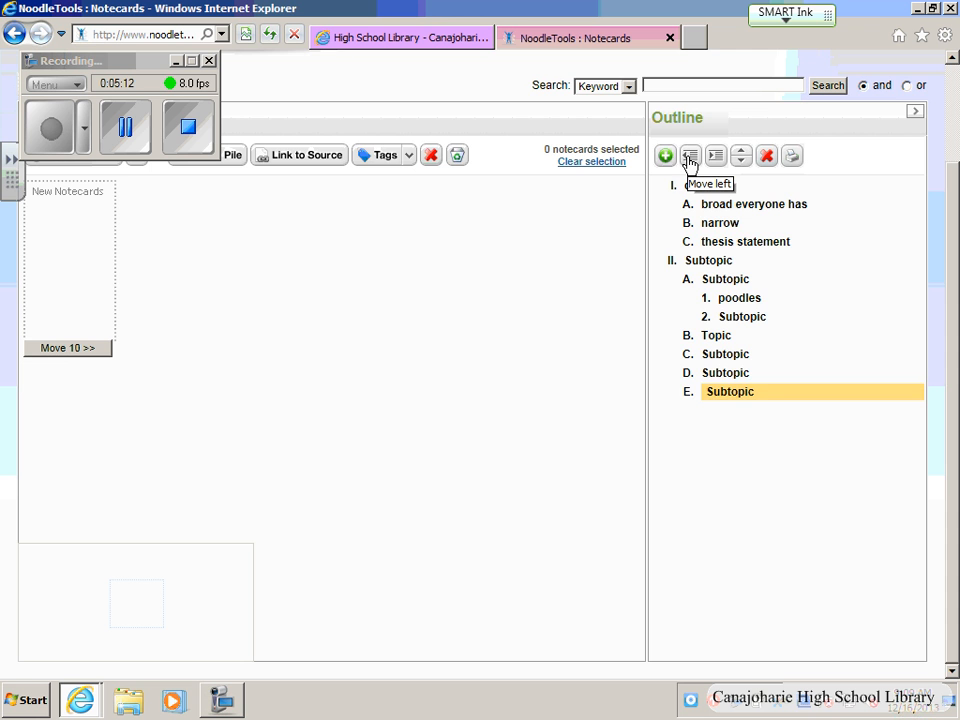
pyautogui.click(665, 157)
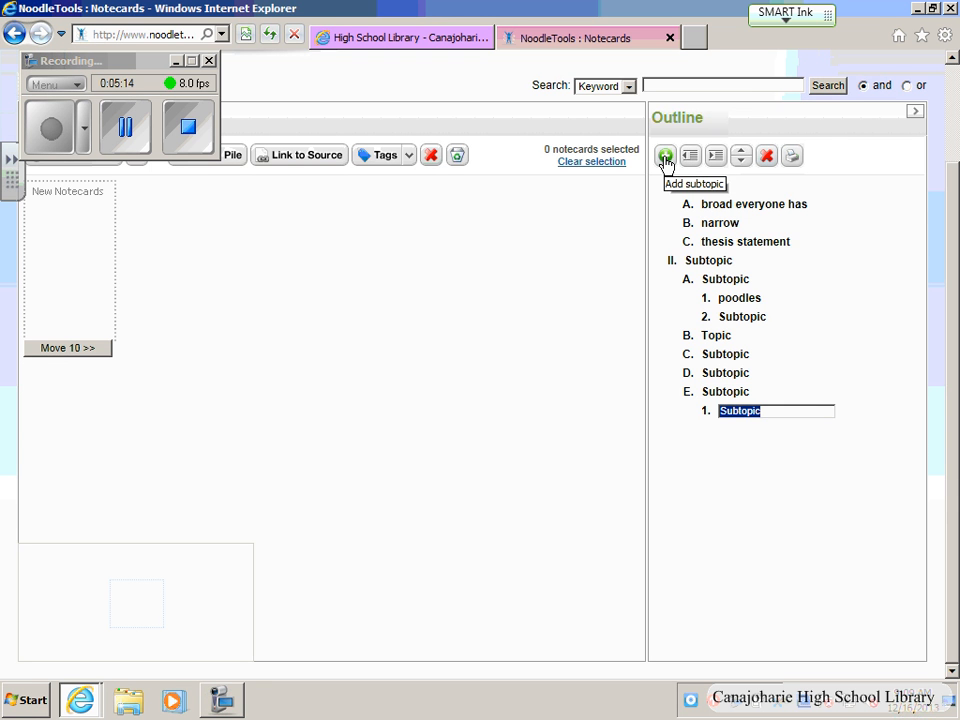
pyautogui.click(688, 160)
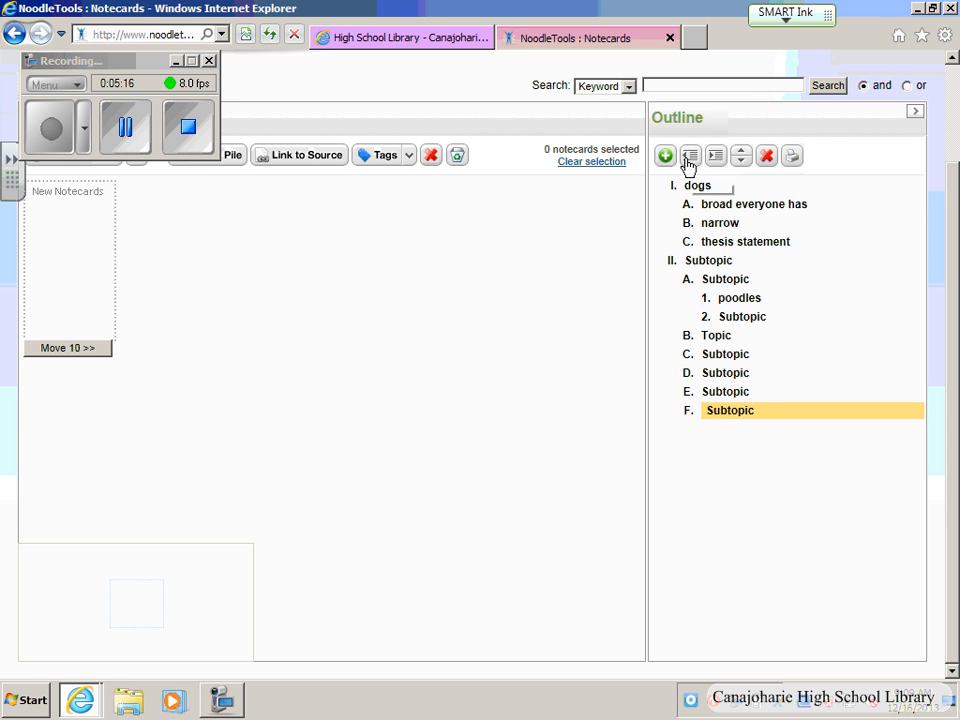
# Rename item F beneath main topic II as "conclusion"
pyautogui.click(713, 414)
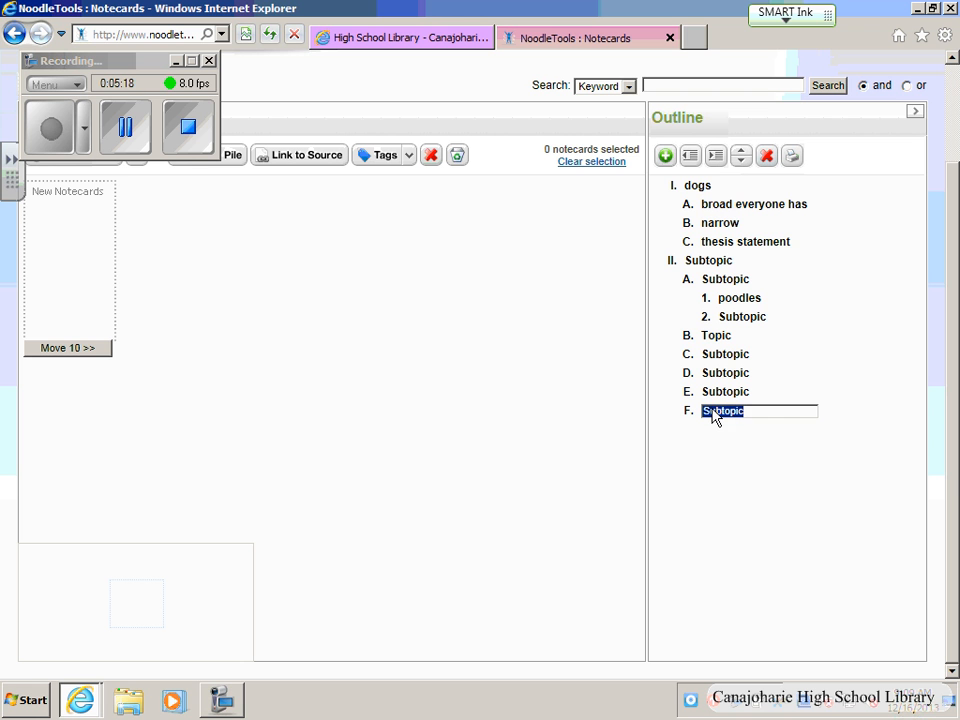
pyautogui.write('conclusion')
pyautogui.click(814, 432)
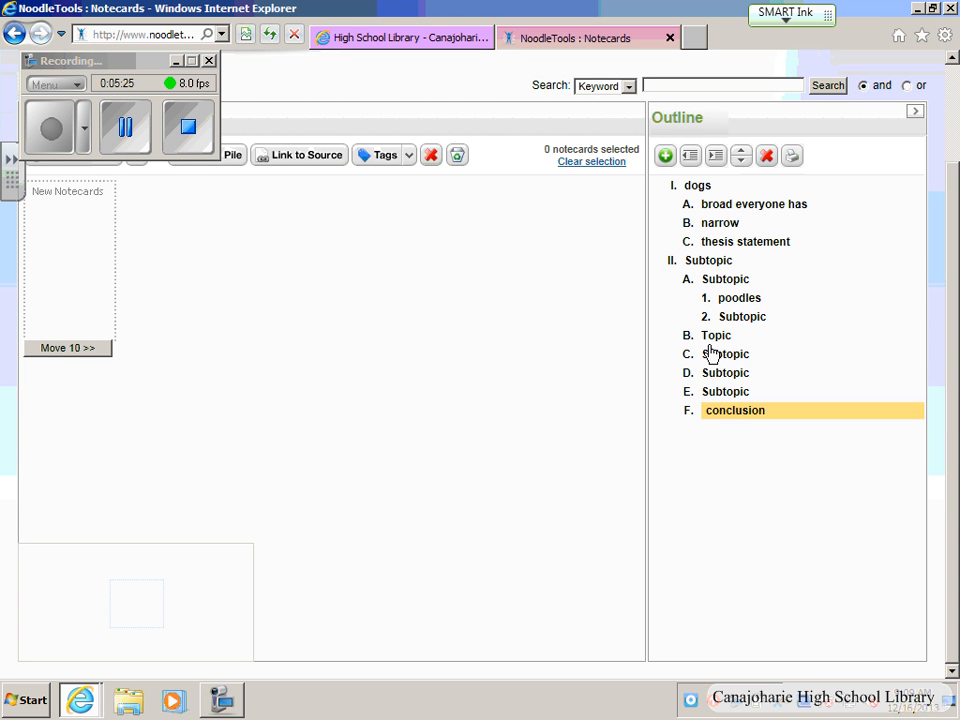
# Rename main topic II as "topic sentence"
pyautogui.click(722, 279)
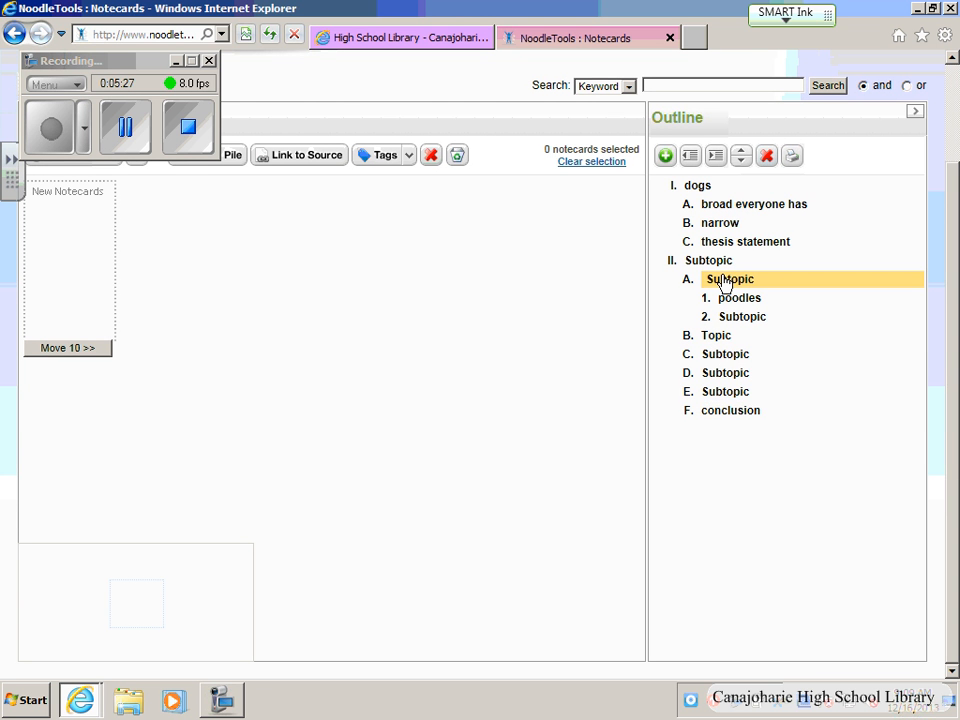
pyautogui.click(705, 263)
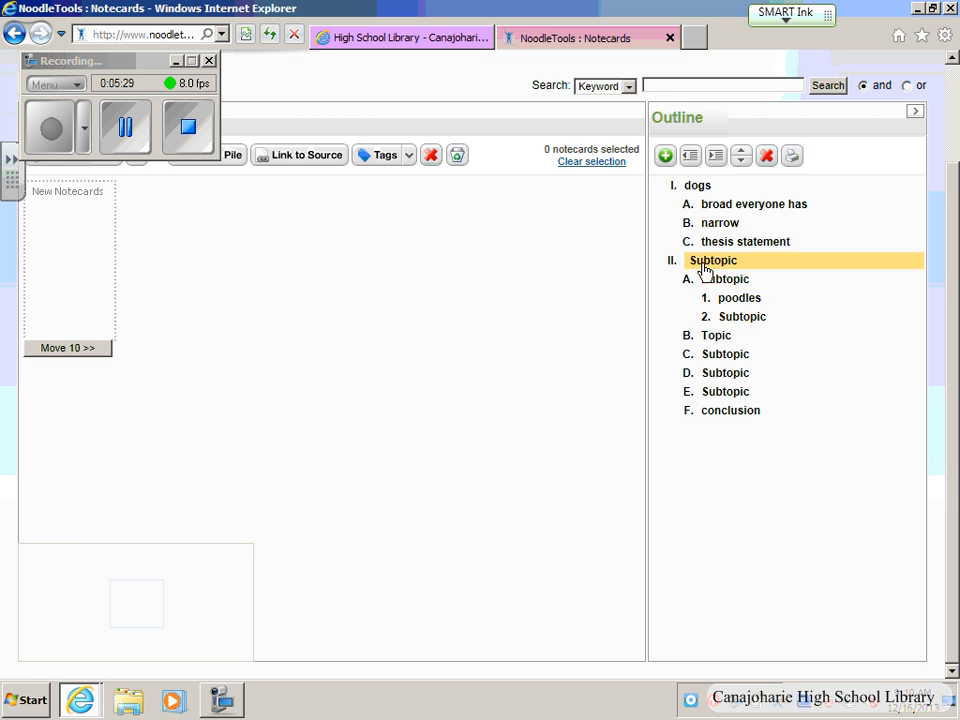
pyautogui.click(704, 263)
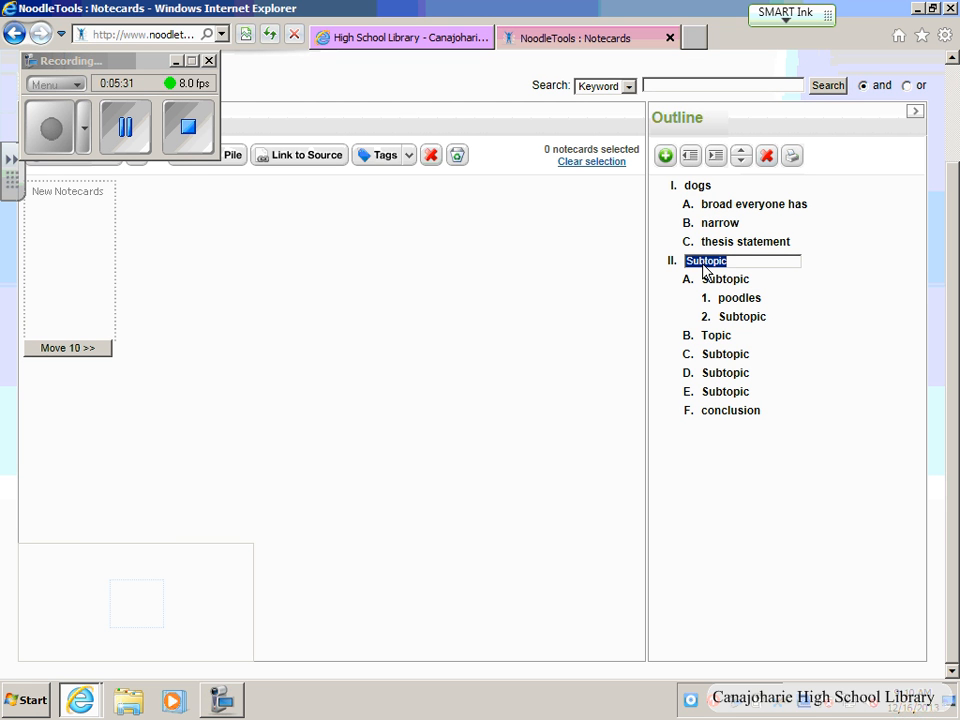
pyautogui.write('topic sente')
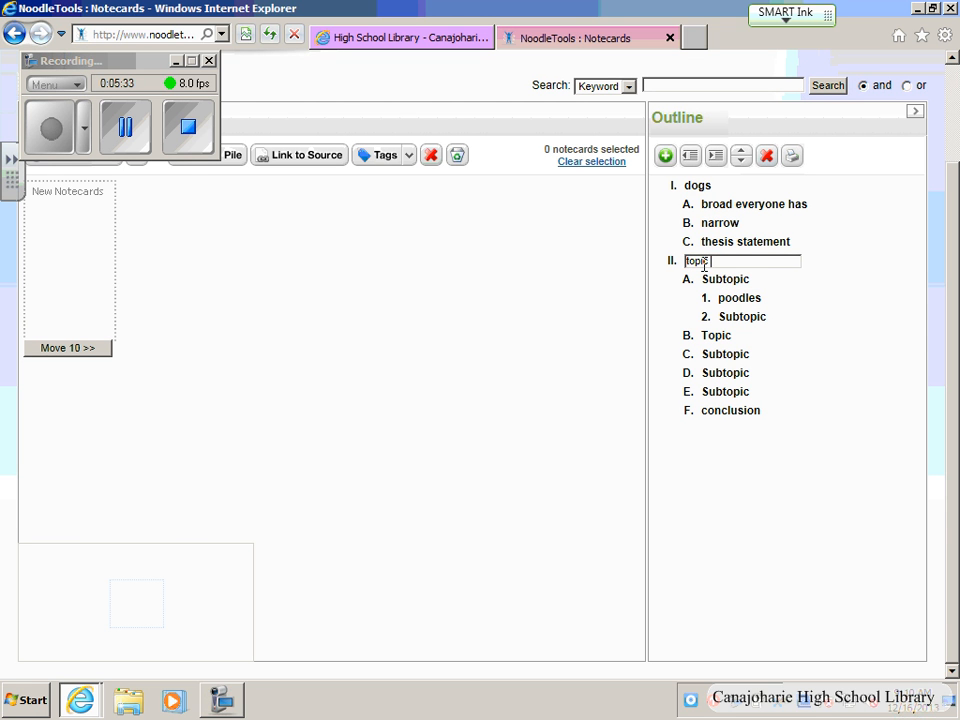
pyautogui.write('nce')
pyautogui.click(806, 360)
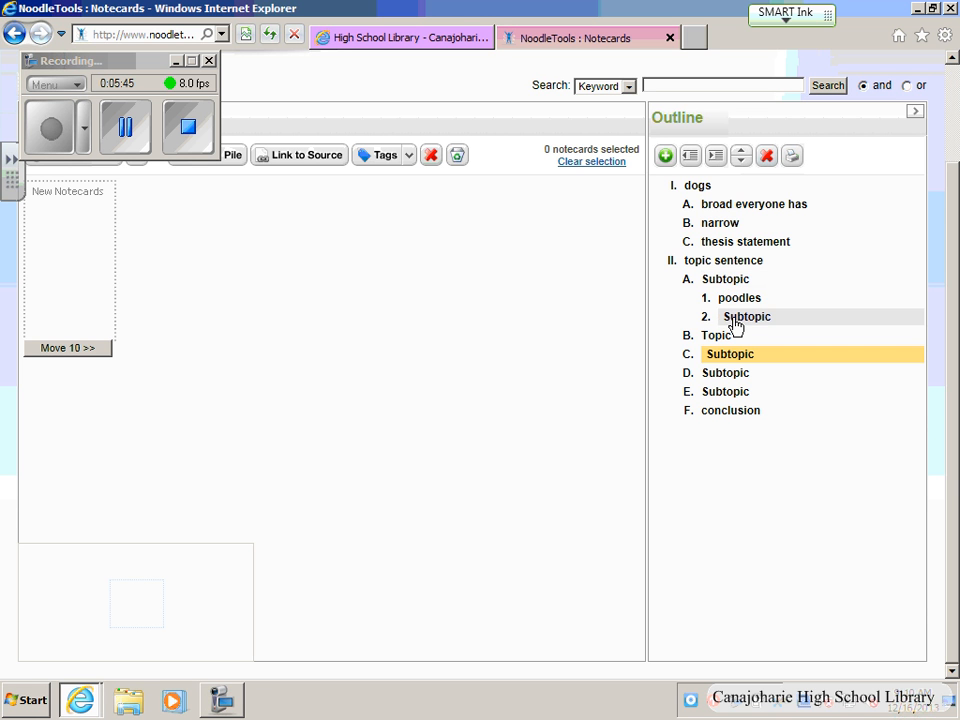
# Delete the unnamed item 2 below "poodles" in subtopic A of main topic II, including its associated content
pyautogui.click(734, 318)
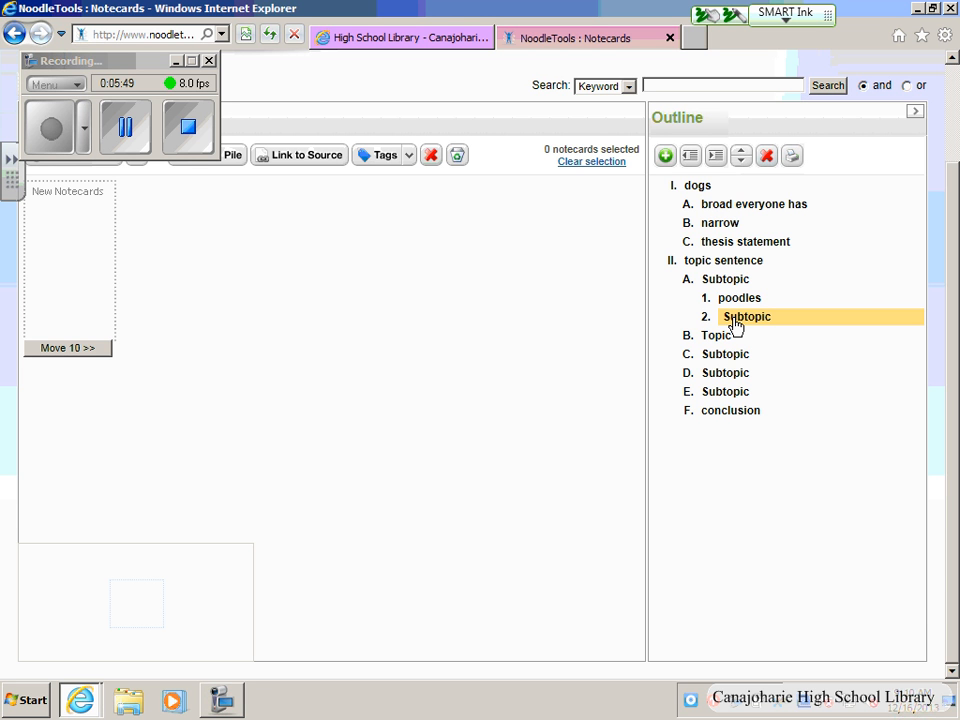
pyautogui.moveTo(764, 139)
pyautogui.mouseDown()
pyautogui.moveTo(762, 173)
pyautogui.moveTo(766, 138)
pyautogui.mouseUp()
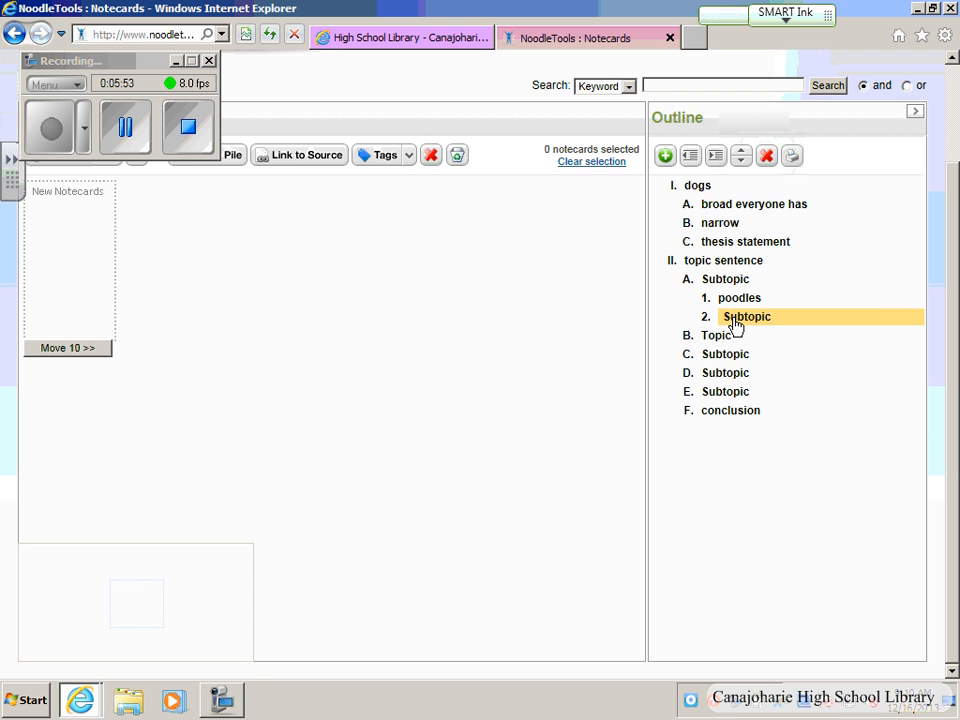
pyautogui.click(767, 156)
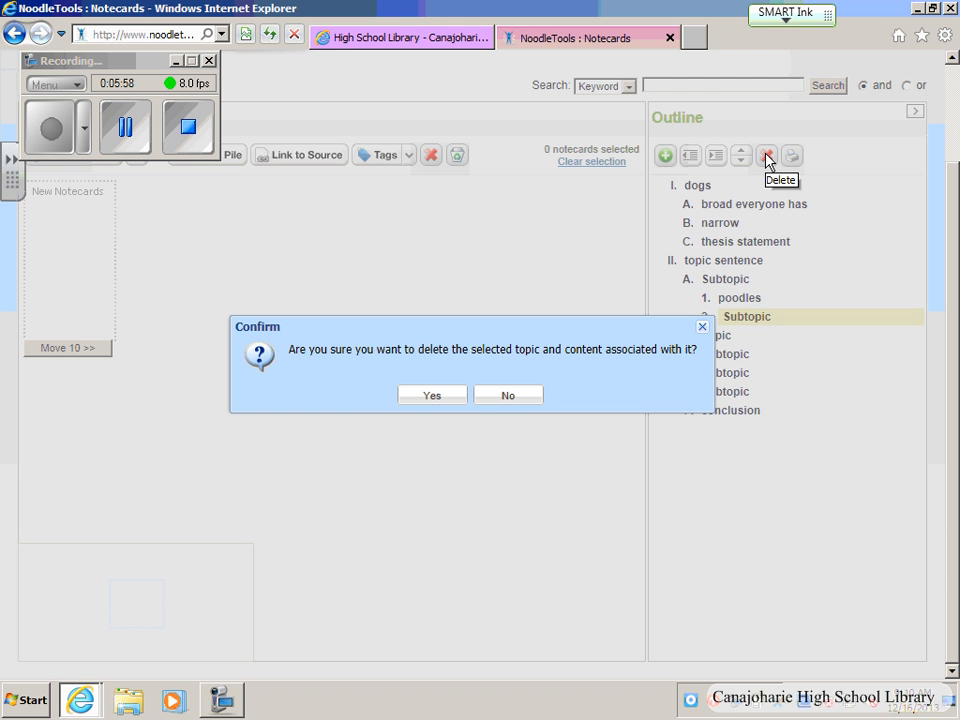
pyautogui.click(431, 396)
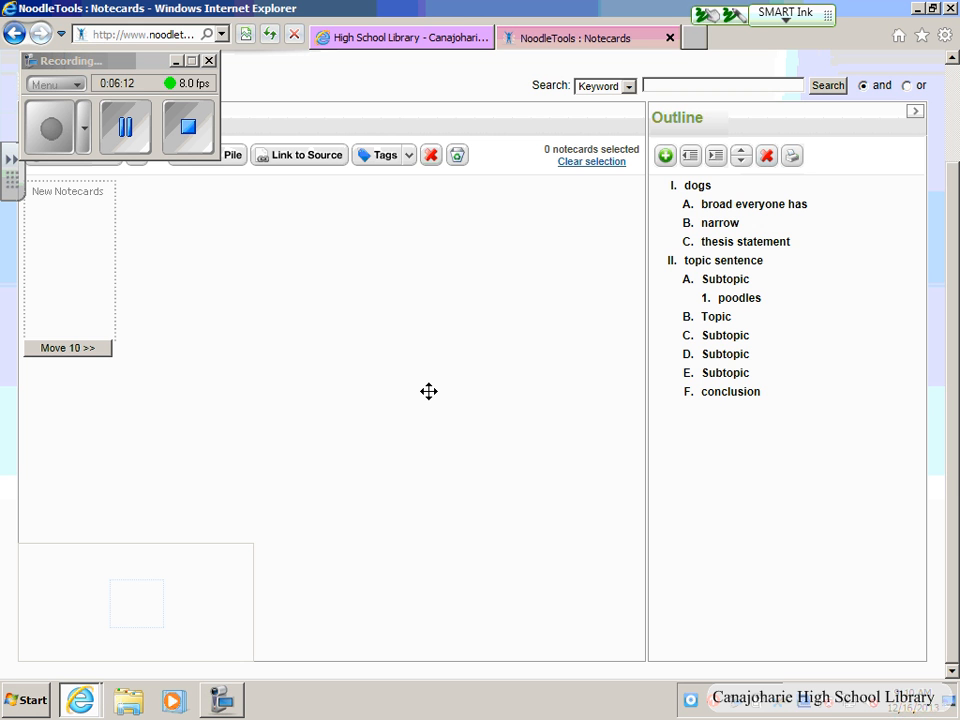
# Generate a printable HTML version of the outline only, without notecards, and move the recorder window off its text
pyautogui.moveTo(804, 137)
pyautogui.mouseDown()
pyautogui.moveTo(769, 174)
pyautogui.moveTo(768, 143)
pyautogui.moveTo(819, 139)
pyautogui.moveTo(813, 150)
pyautogui.mouseUp()
pyautogui.click(792, 157)
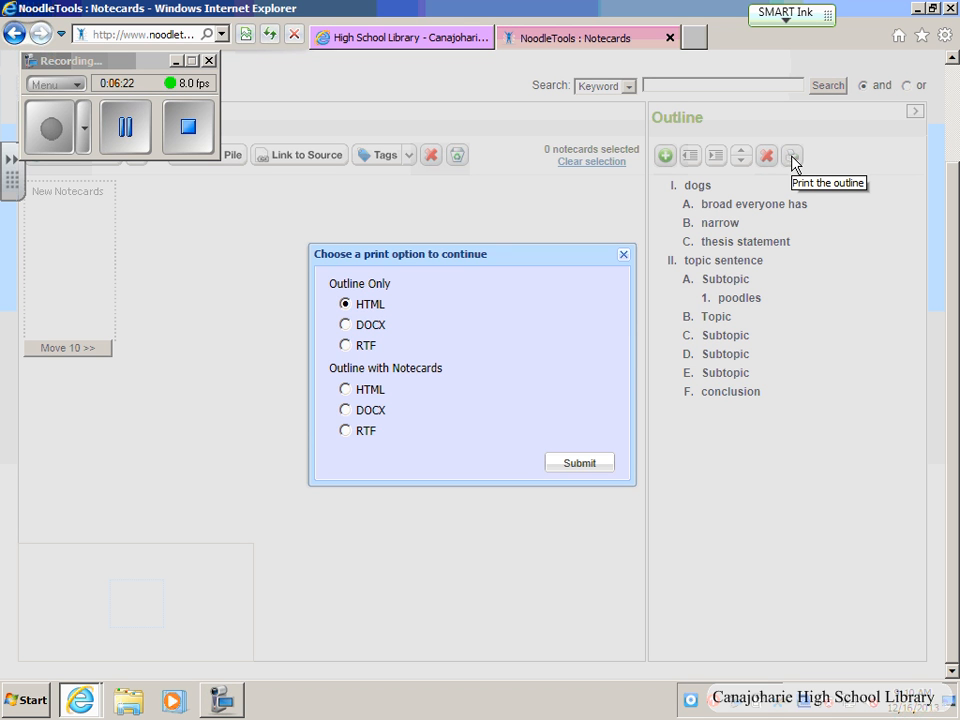
pyautogui.moveTo(332, 378); pyautogui.dragTo(447, 381)
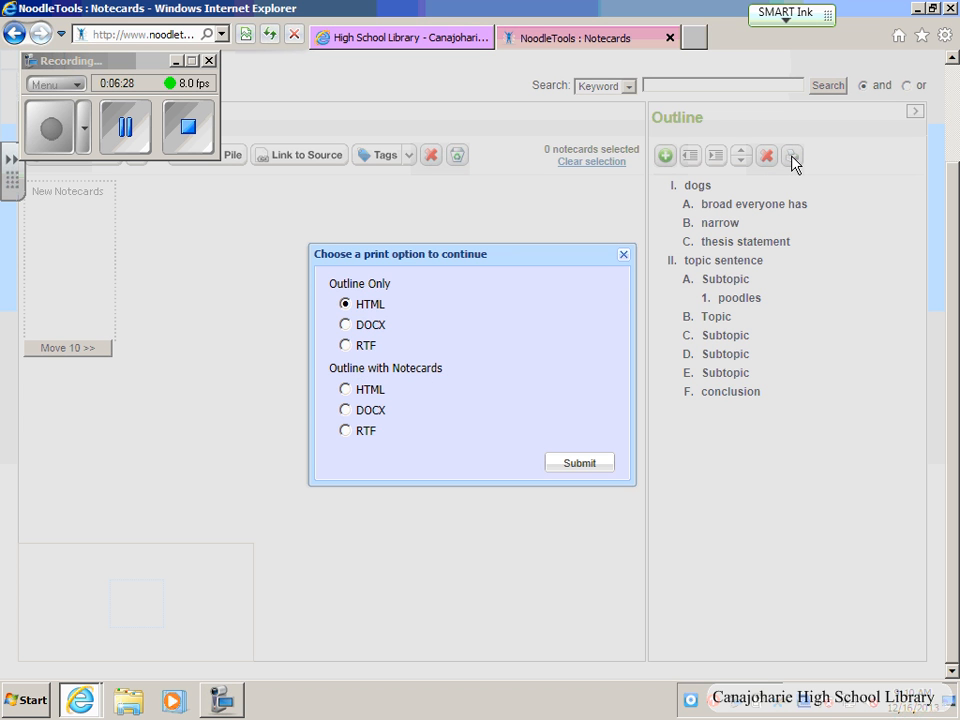
pyautogui.click(576, 465)
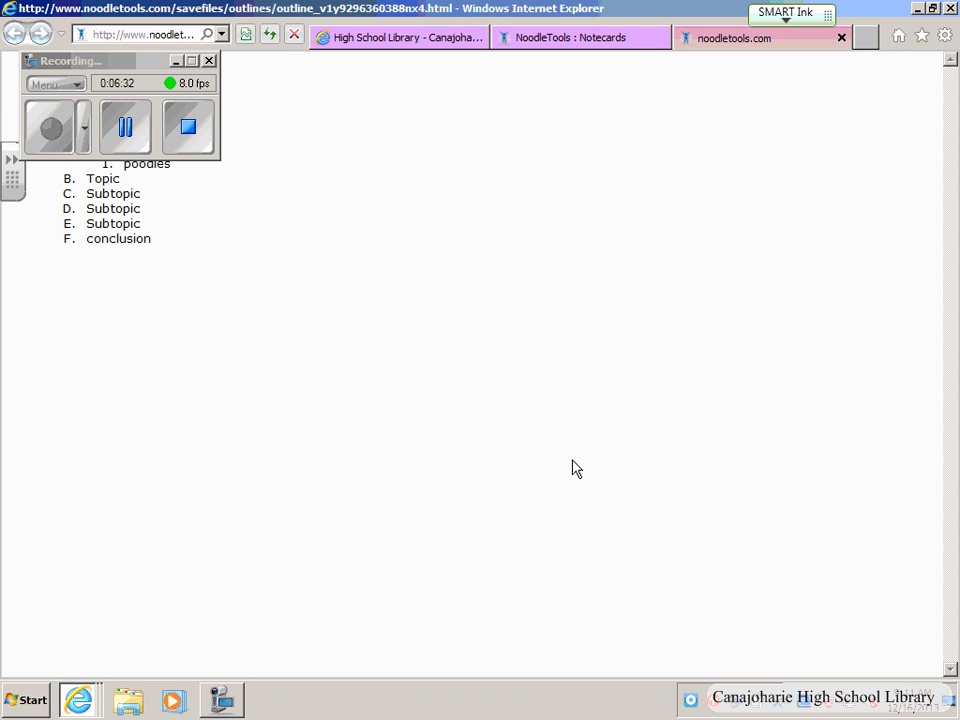
pyautogui.moveTo(133, 65); pyautogui.dragTo(598, 137)
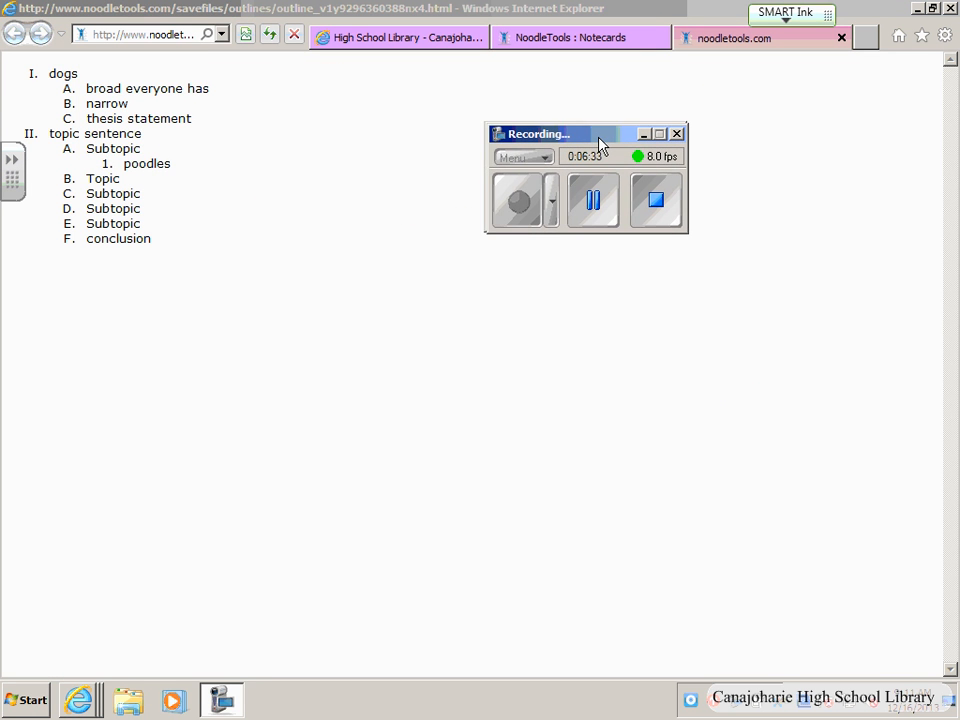